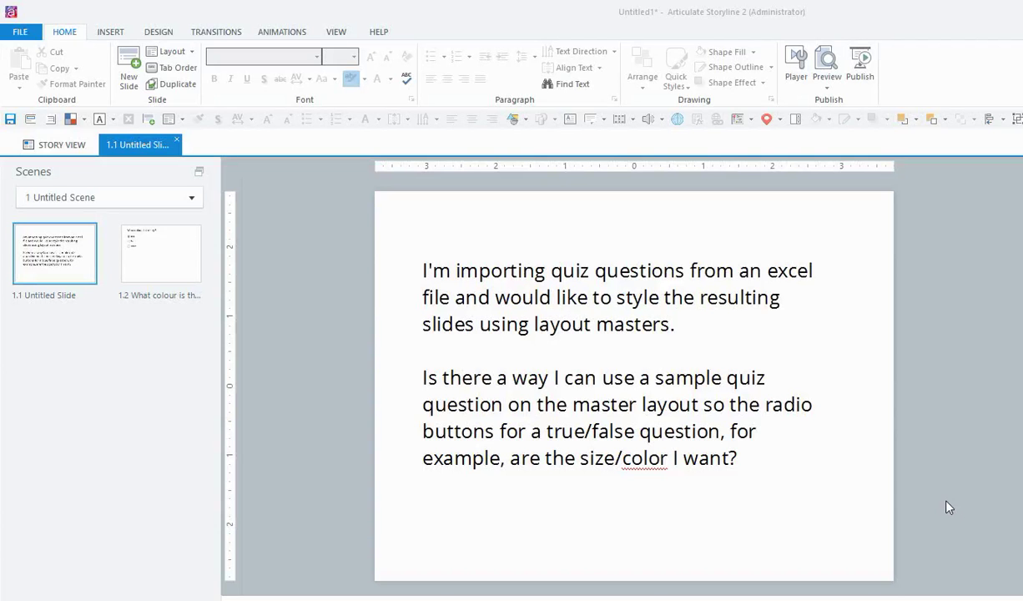
- Import both multiple-choice questions from Import_Template.xls into a new scene named Import_Template
left_click(767, 474)
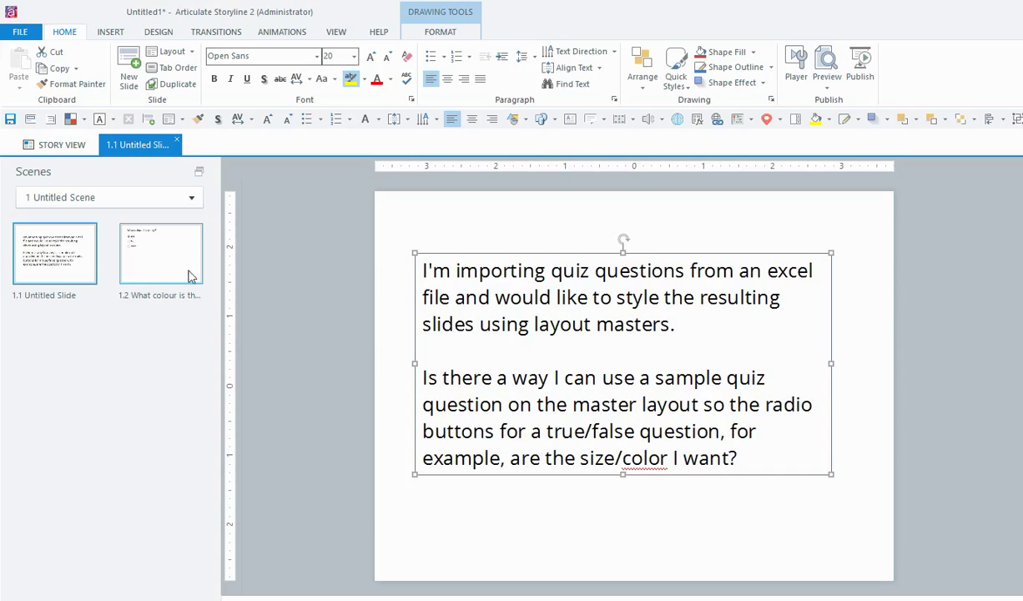
left_click(133, 67)
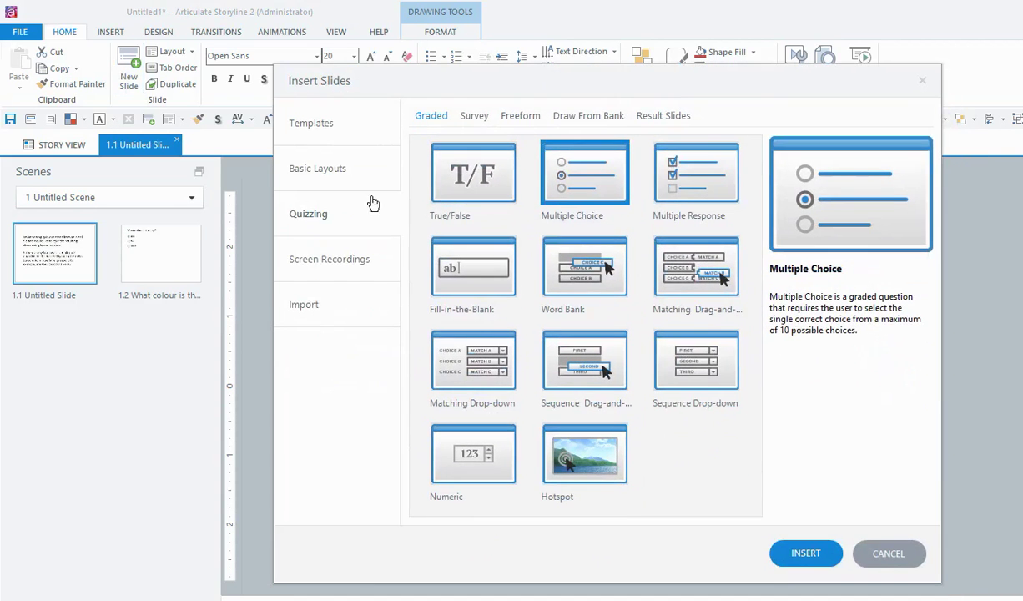
left_click(297, 305)
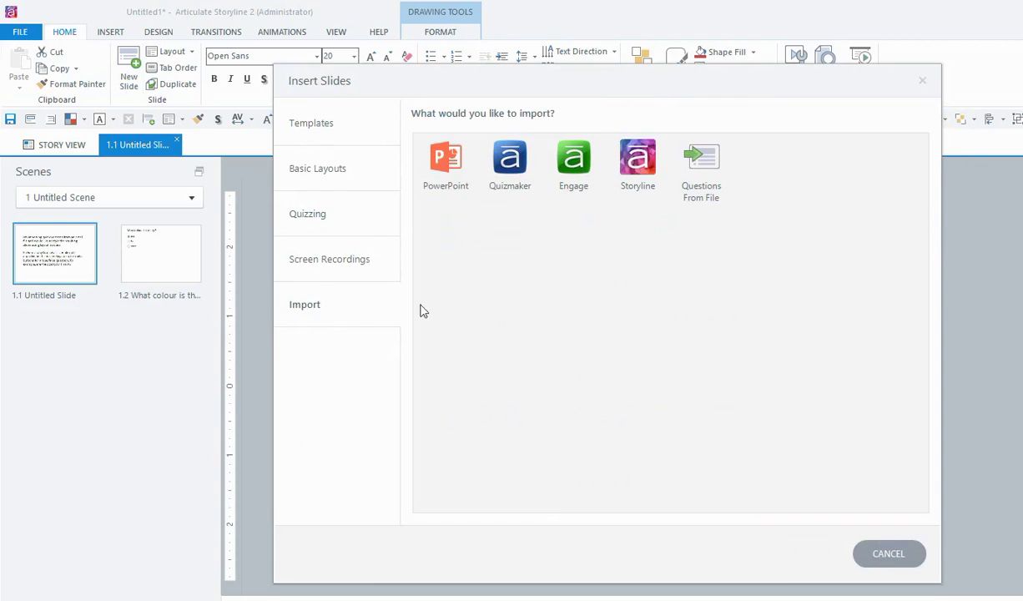
left_click(704, 163)
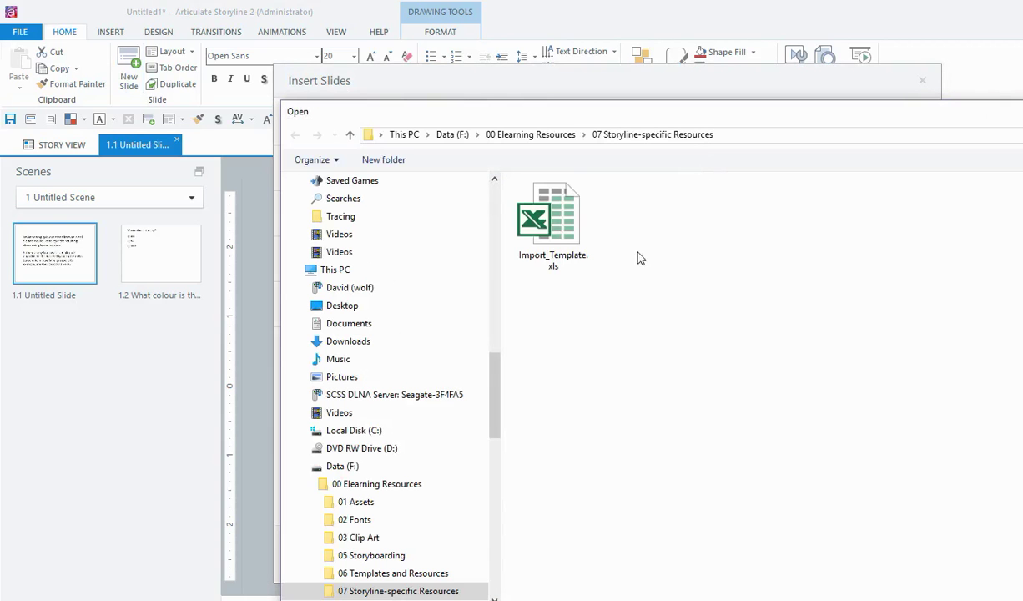
left_click(565, 233)
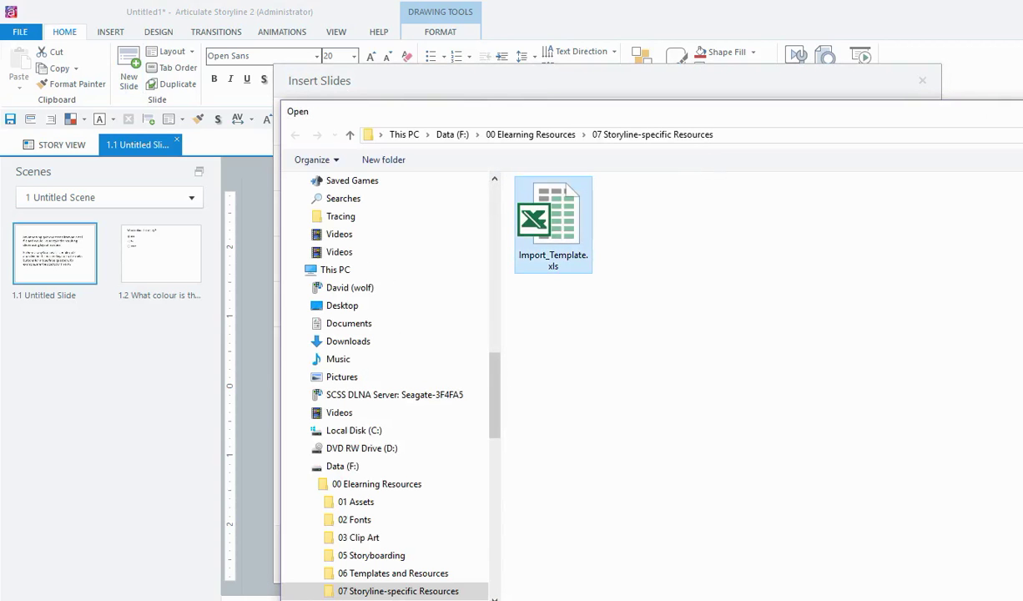
key("Return")
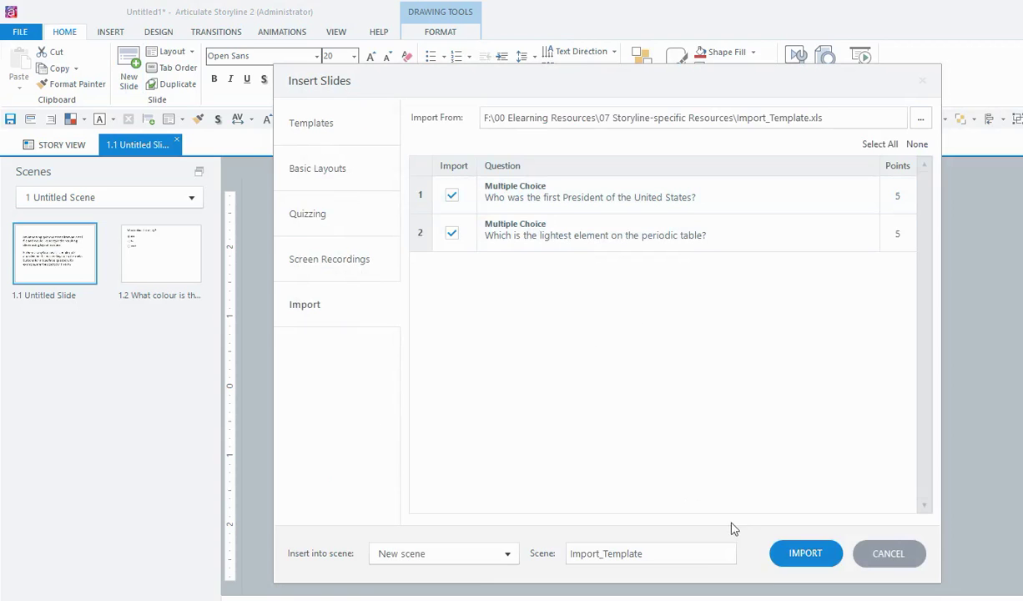
left_click(789, 561)
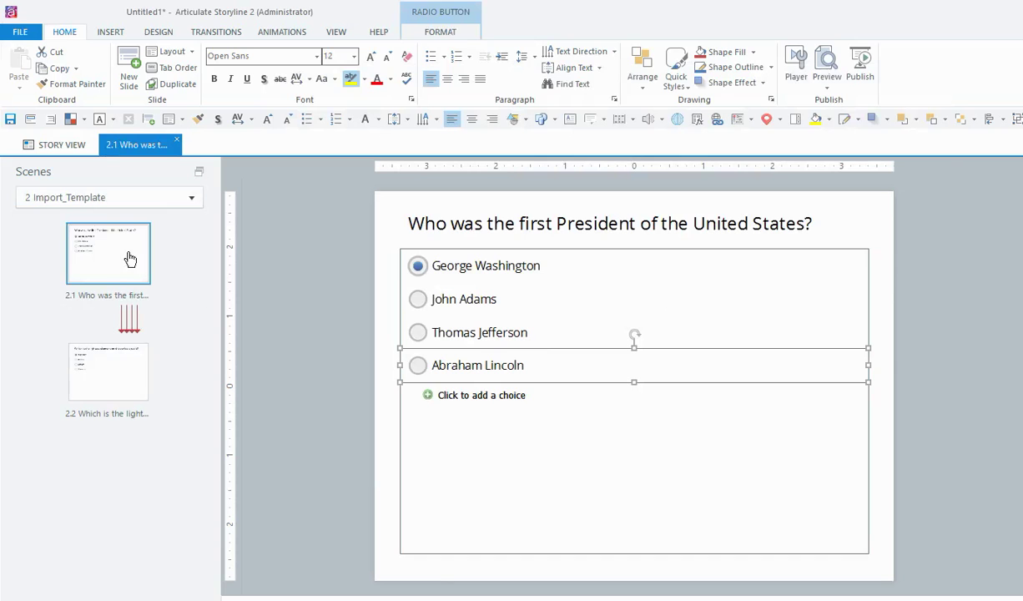
left_click(850, 217)
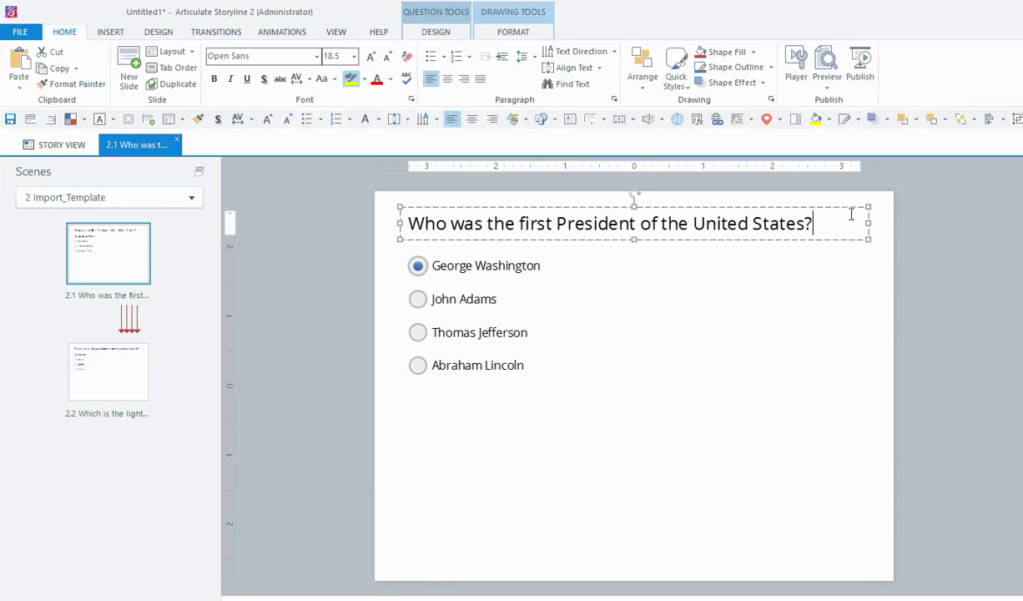
left_click(841, 208)
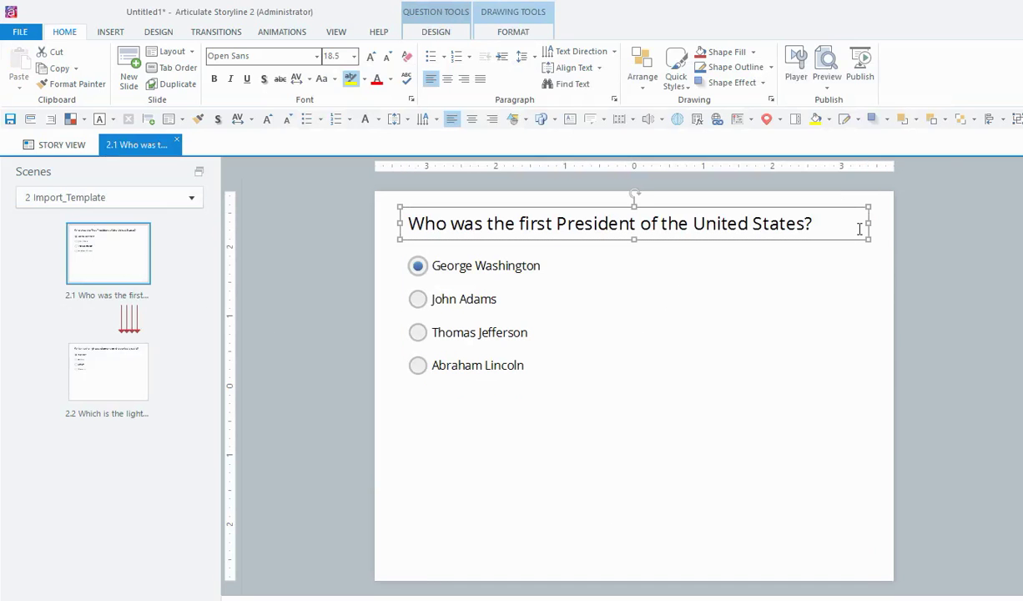
left_click(960, 368)
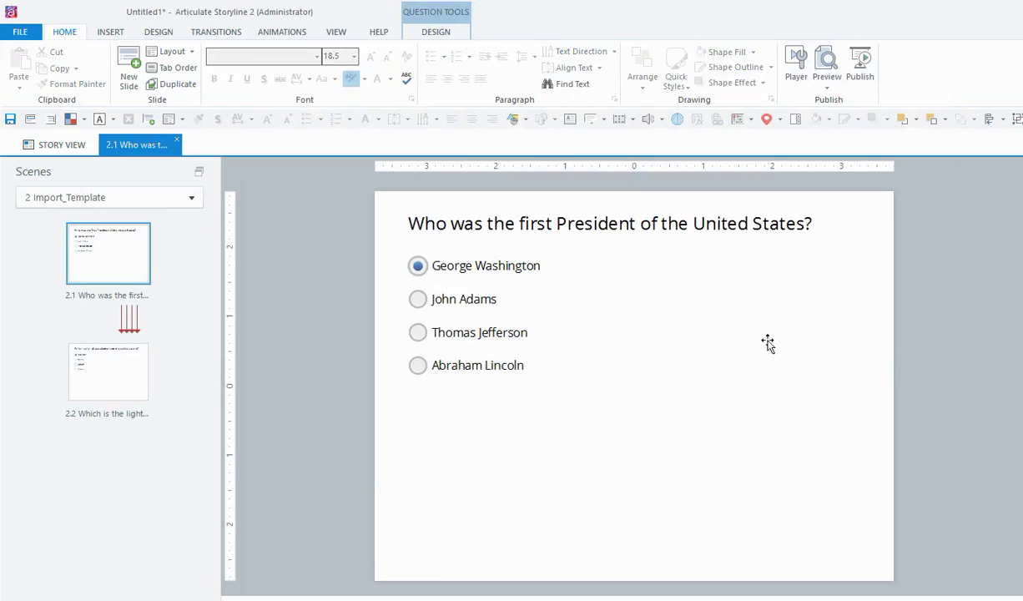
- Return to the story overview and delete the Import_Template scene with its imported question slides
left_click(95, 253)
key("ctrl+Tab")
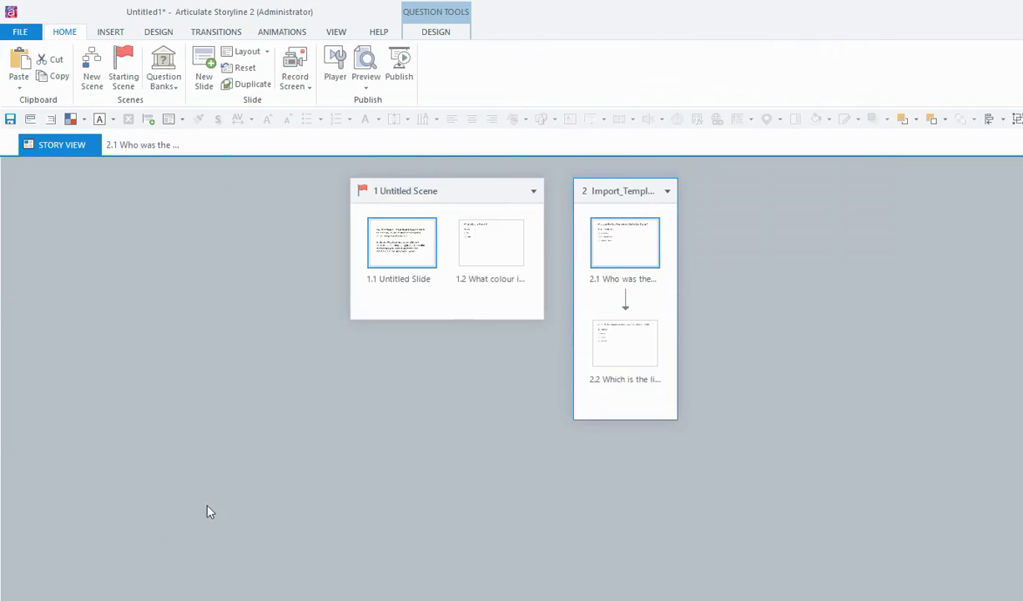
left_click(607, 191)
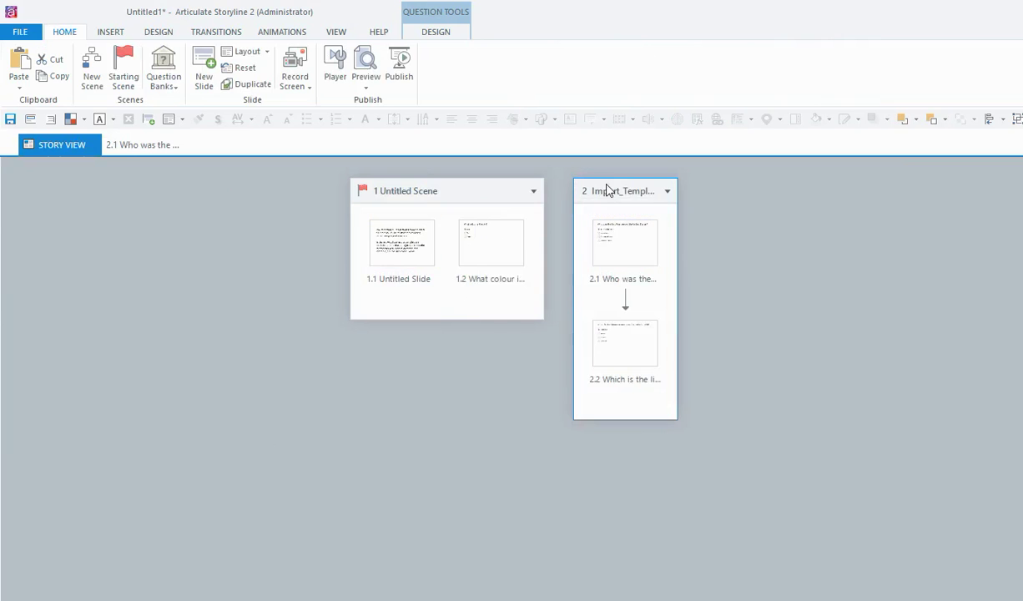
key("Delete")
left_click(674, 440)
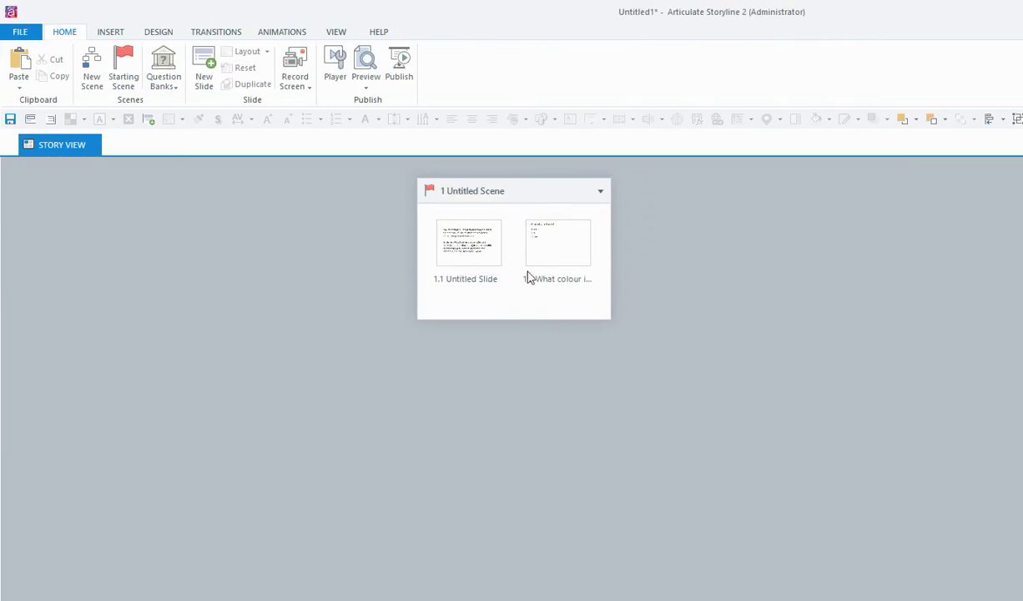
- Open slide 1.2, the sky colour question, and switch to Slide Master view
left_click(558, 243)
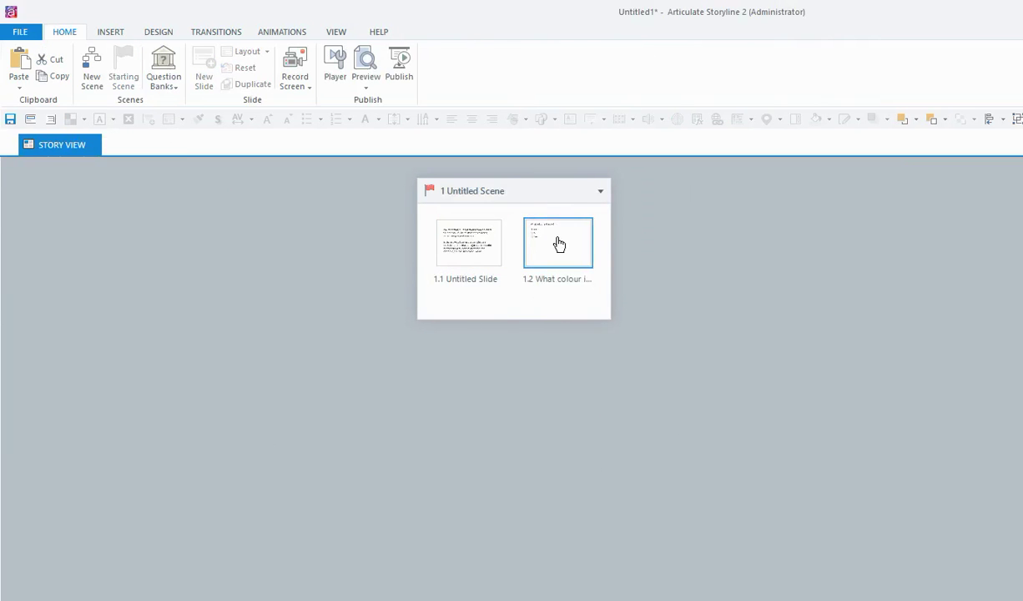
double_click(559, 243)
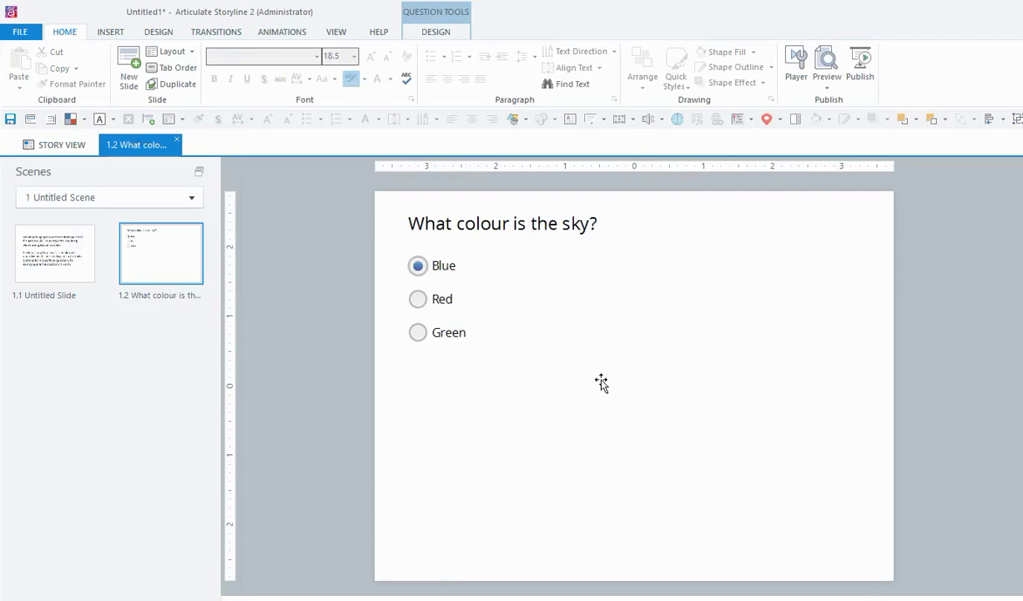
left_click(486, 429)
left_click(964, 377)
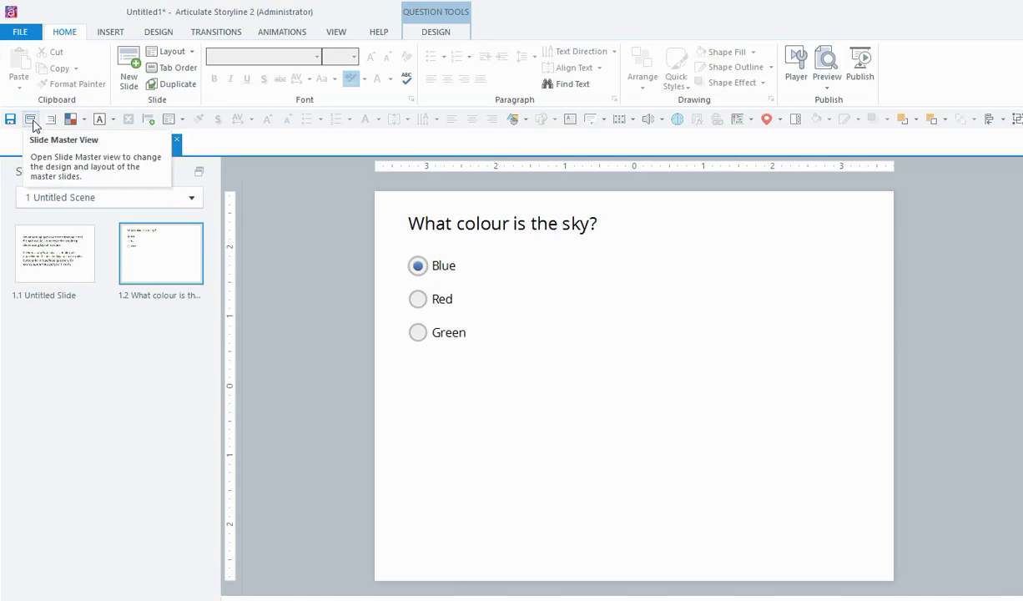
left_click(336, 34)
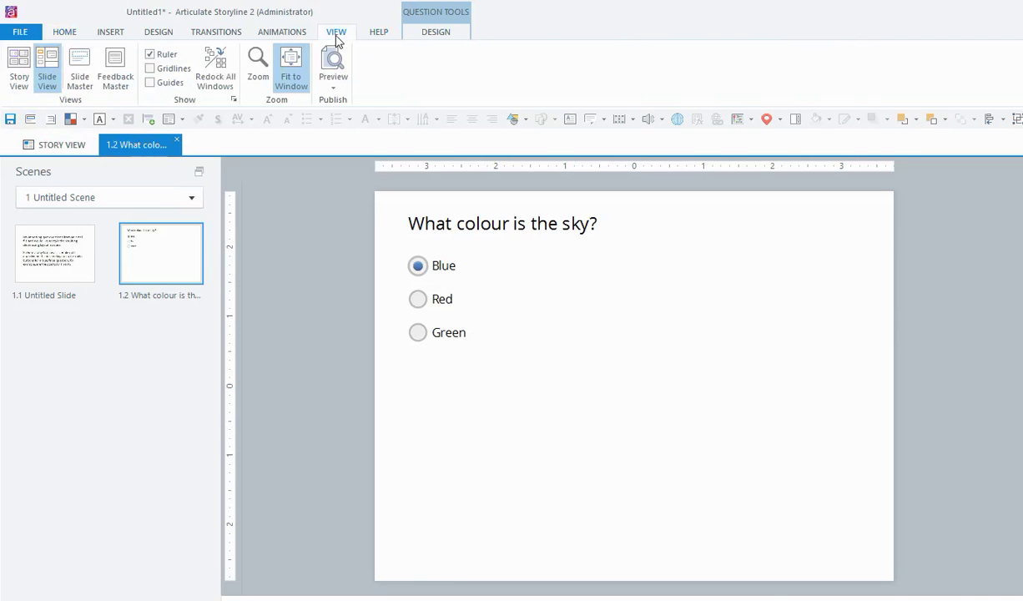
left_click(80, 80)
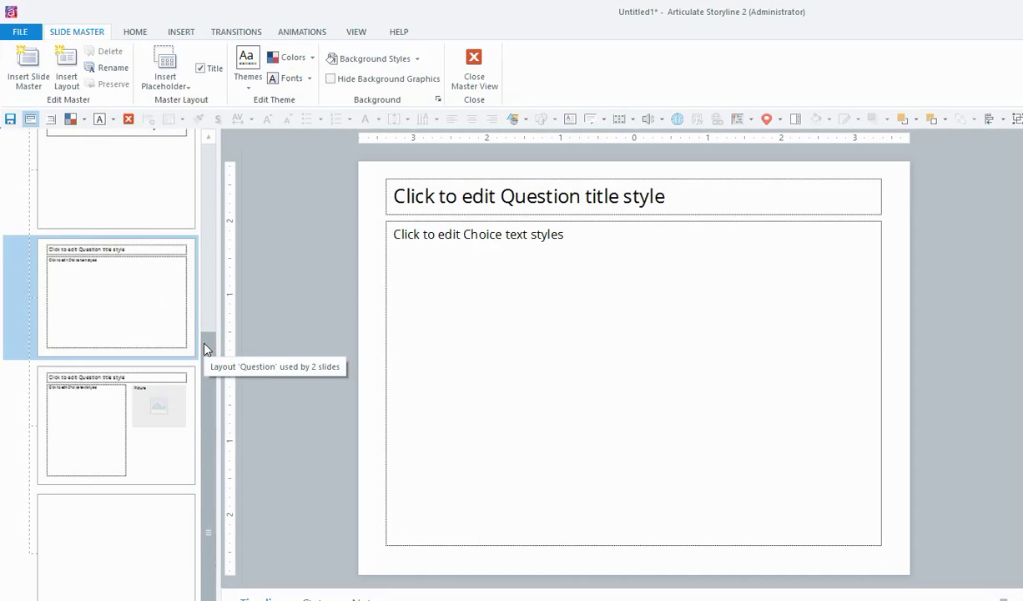
- Set the question title placeholder's font to AntsyPants on the Question layout
left_click_drag(208, 347, 218, 158)
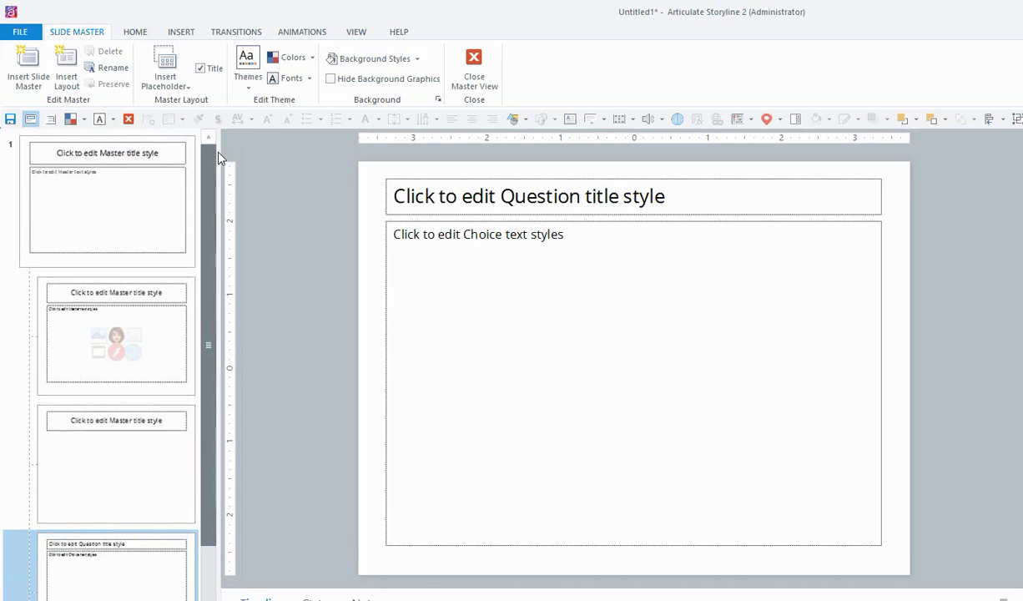
left_click_drag(216, 158, 223, 288)
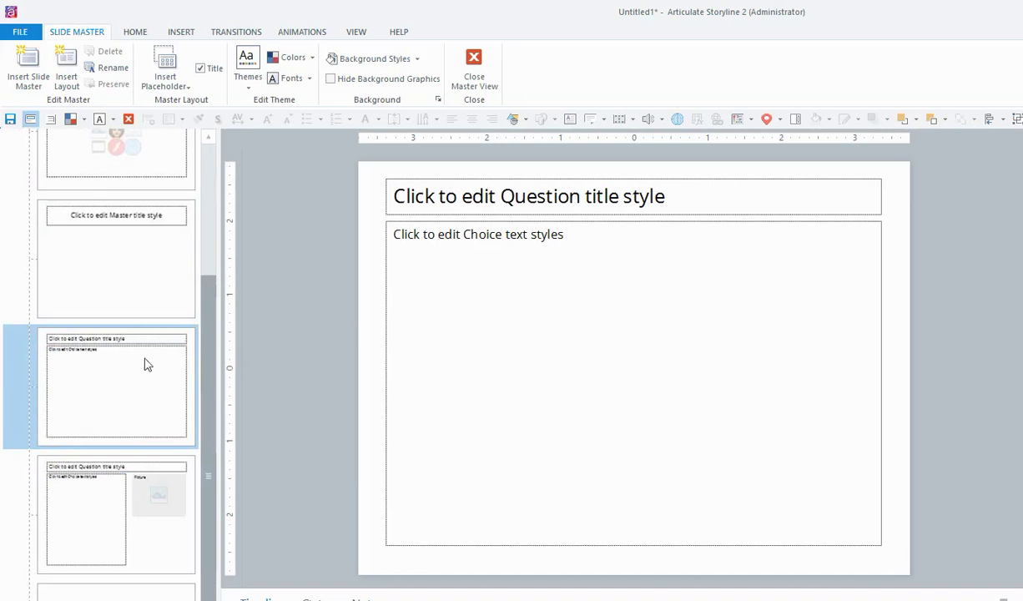
left_click(464, 181)
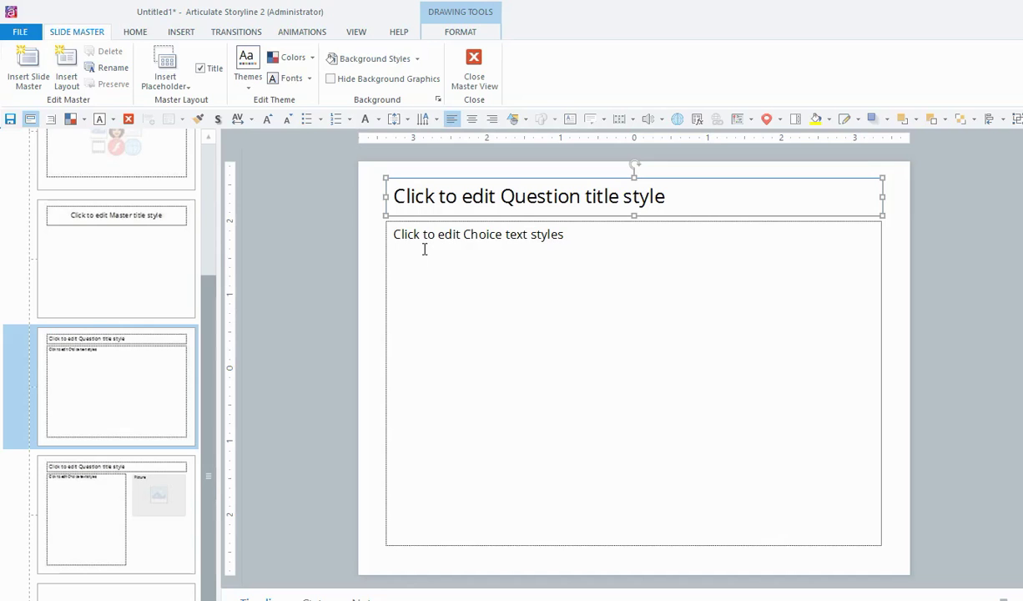
left_click(135, 32)
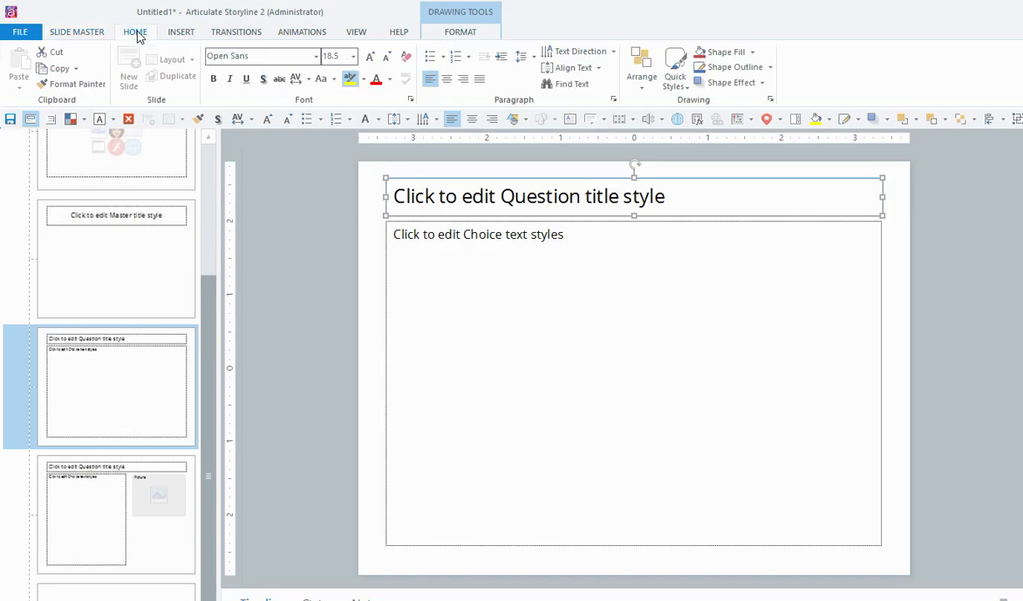
left_click(316, 56)
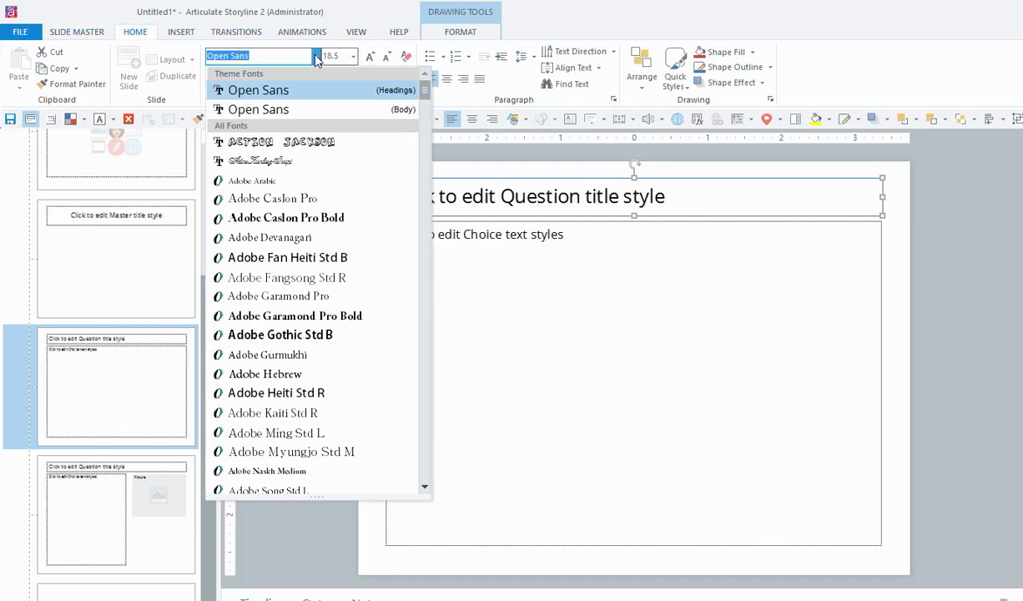
scroll(305, 244, "down", 8)
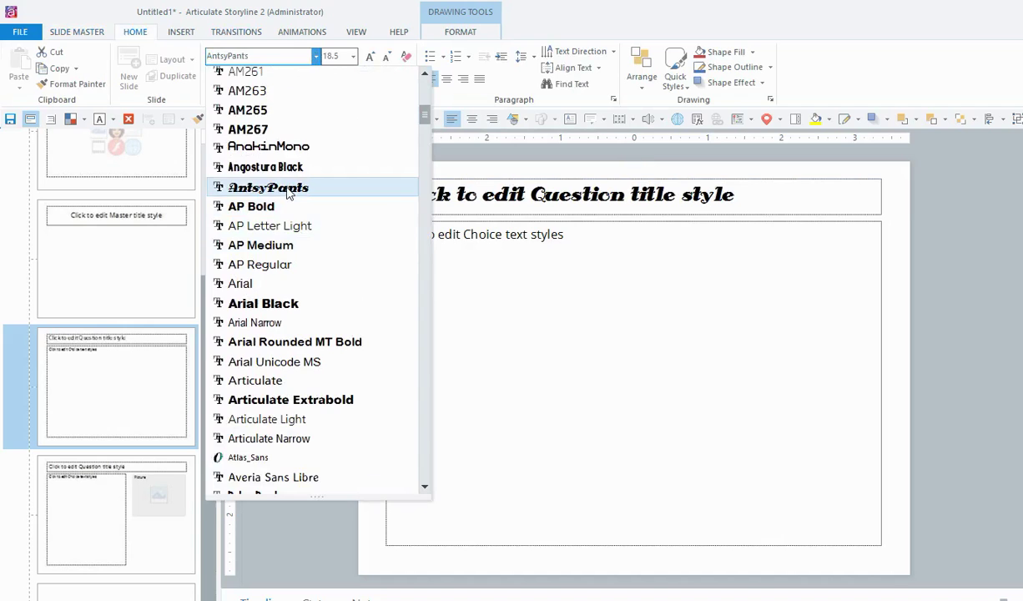
left_click(288, 189)
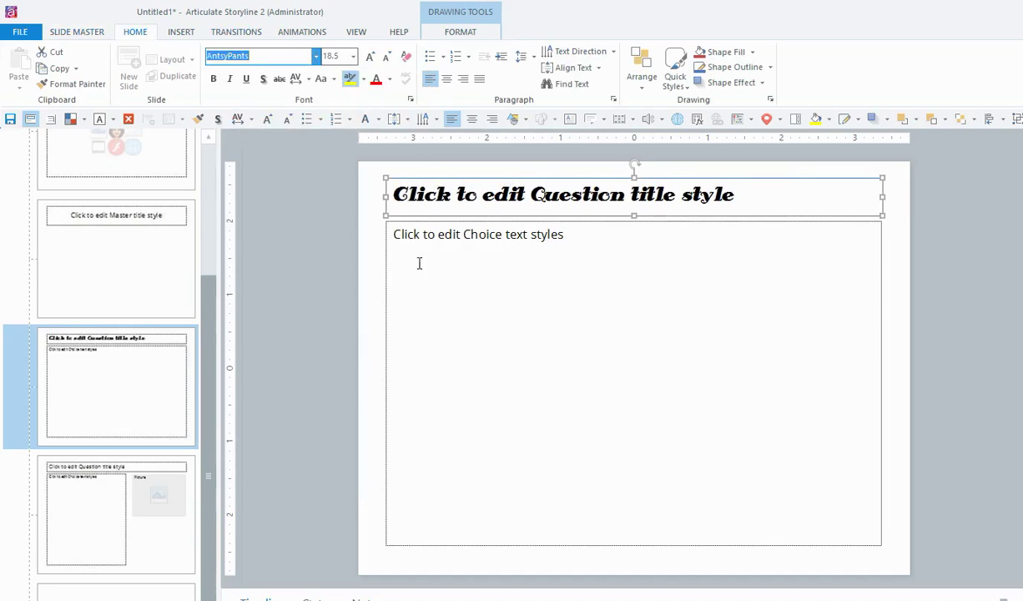
- Set the choice text placeholder's font to Bubblegum Sans on the Question layout
left_click(419, 222)
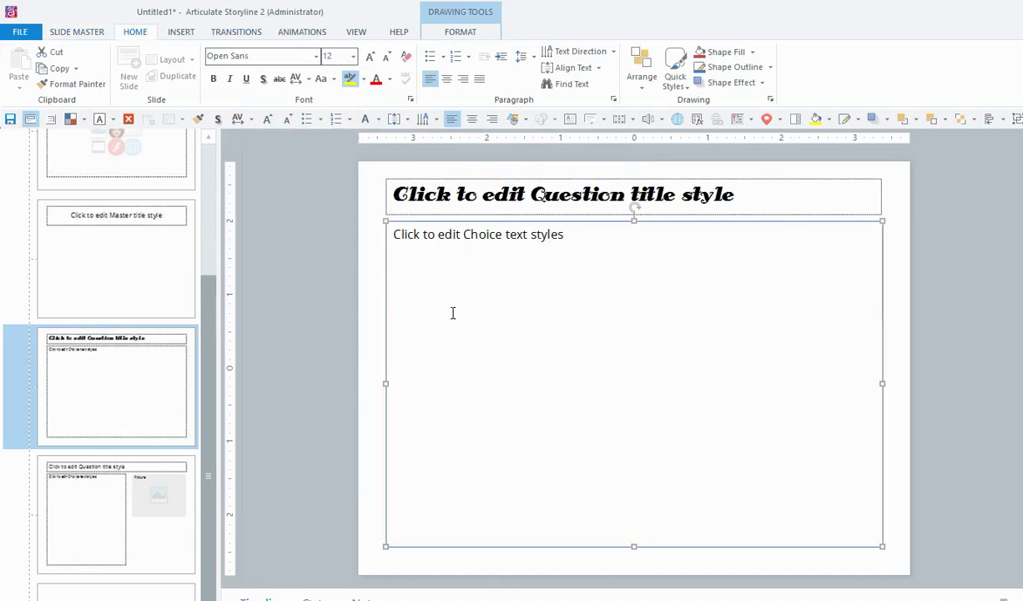
left_click(316, 56)
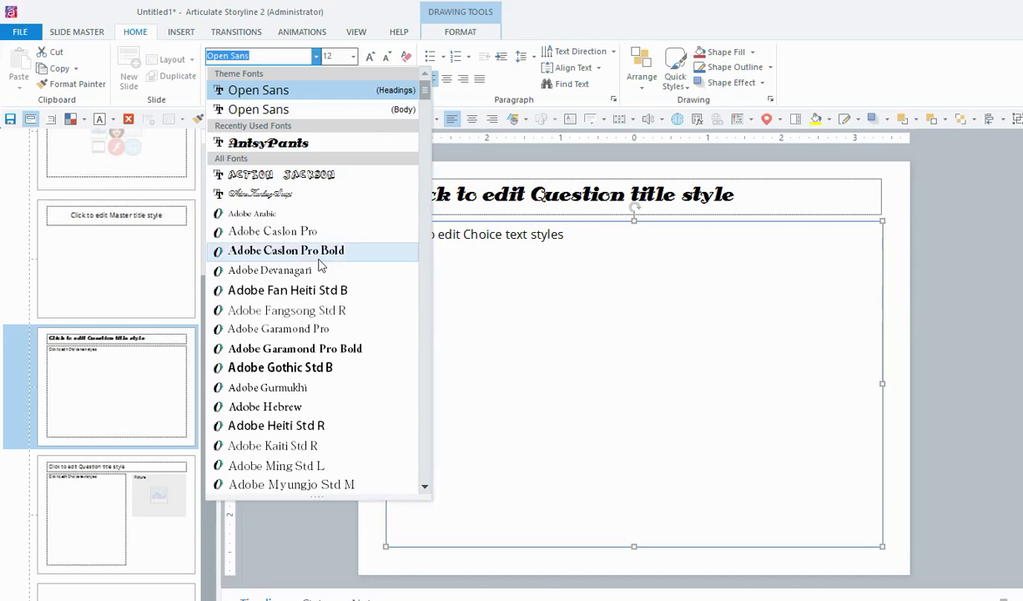
scroll(317, 263, "down", 4)
scroll(318, 265, "down", 20)
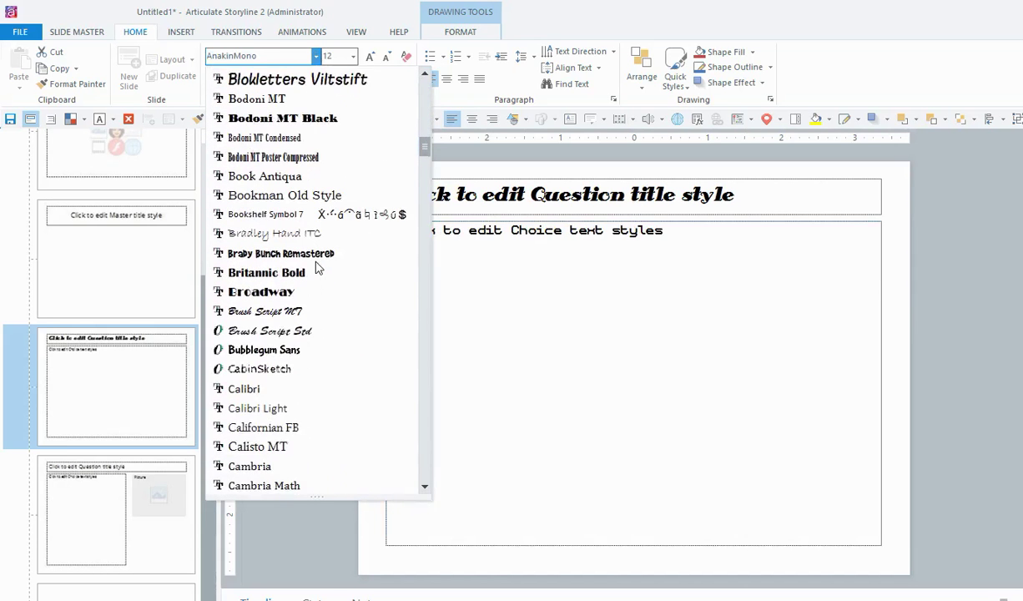
left_click(255, 337)
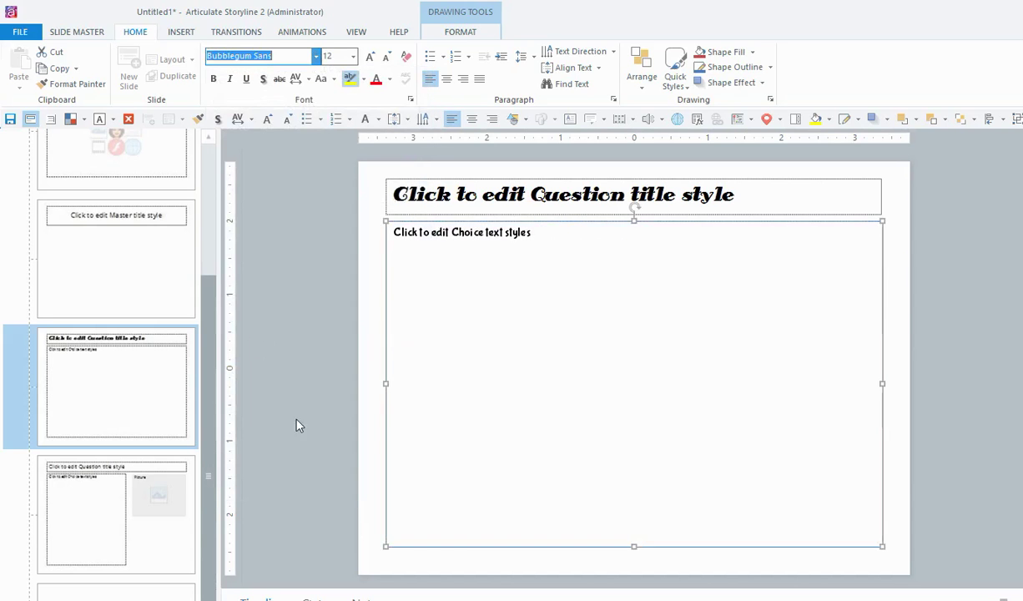
- Increase the choice text size to 18 and shrink its placeholder by pulling the upper-left corner inward, leaving space below the title
left_click(370, 58)
left_click(371, 58)
left_click(372, 59)
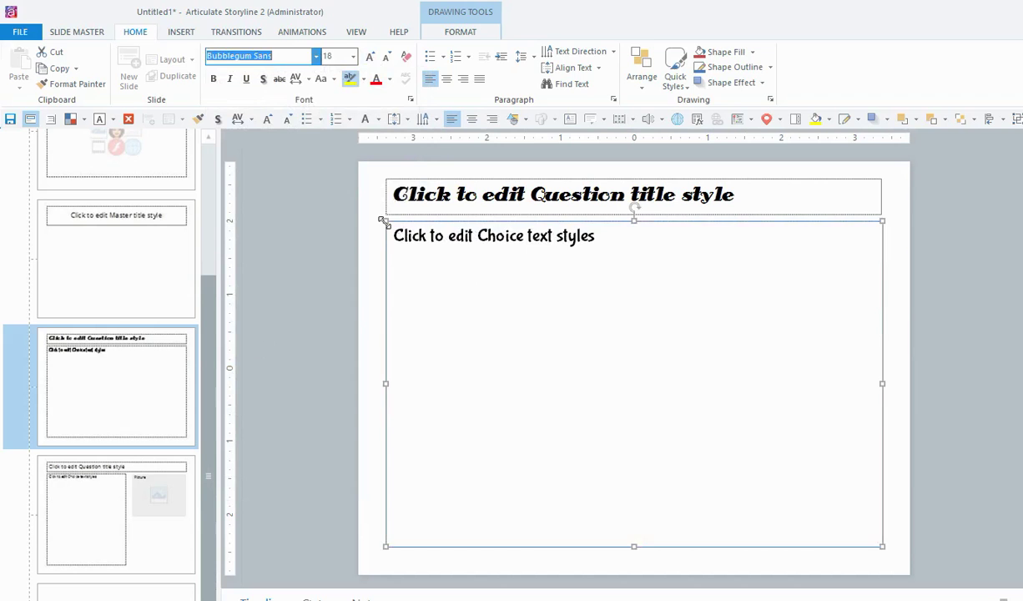
left_click_drag(383, 221, 418, 277)
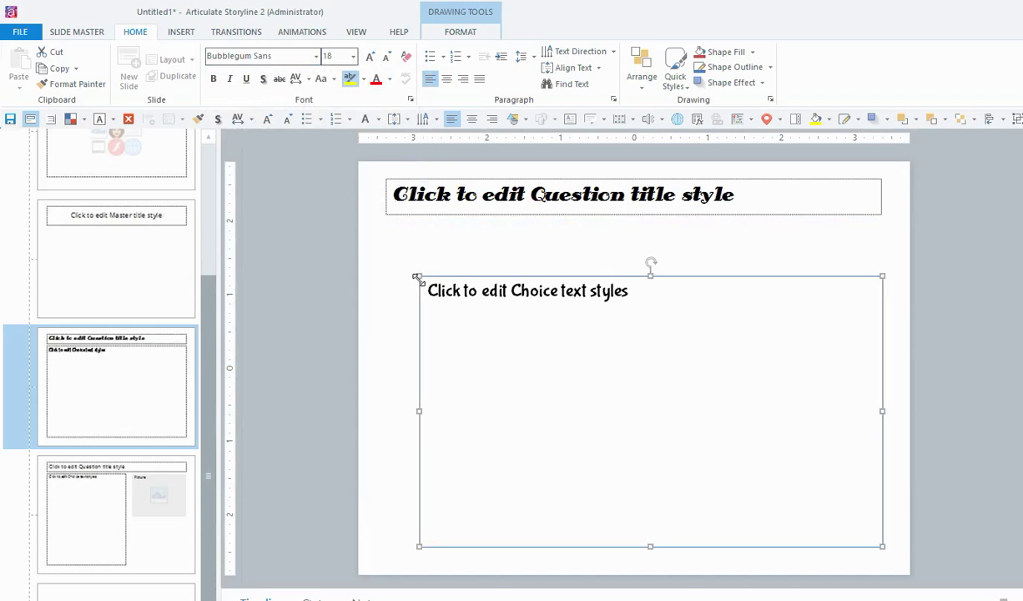
- Increase the question title size to 28 and extend its placeholder downward to hold two lines of text
left_click(426, 217)
left_click_drag(633, 215, 633, 240)
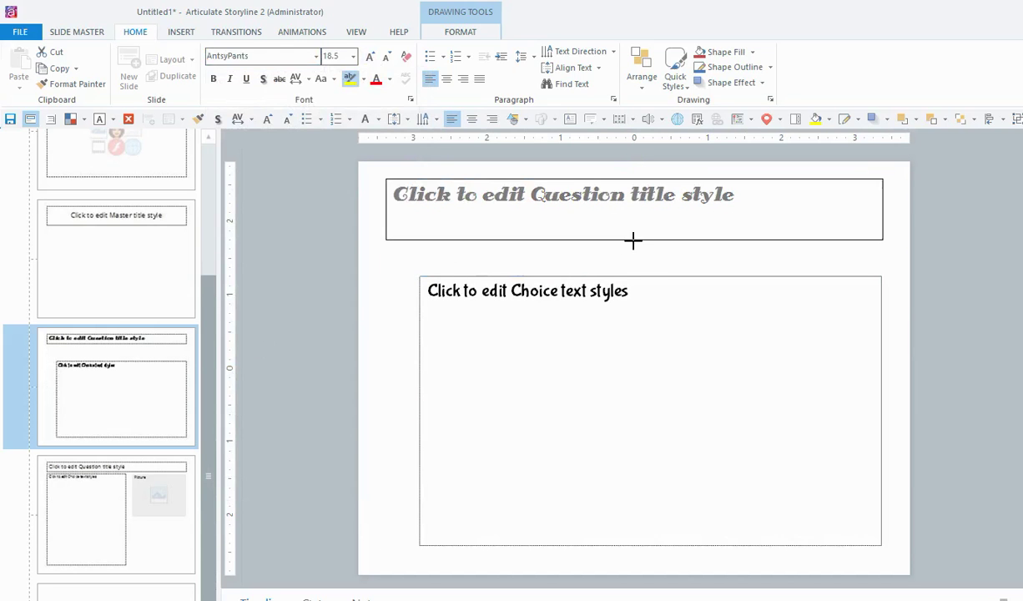
left_click(370, 57)
left_click(369, 58)
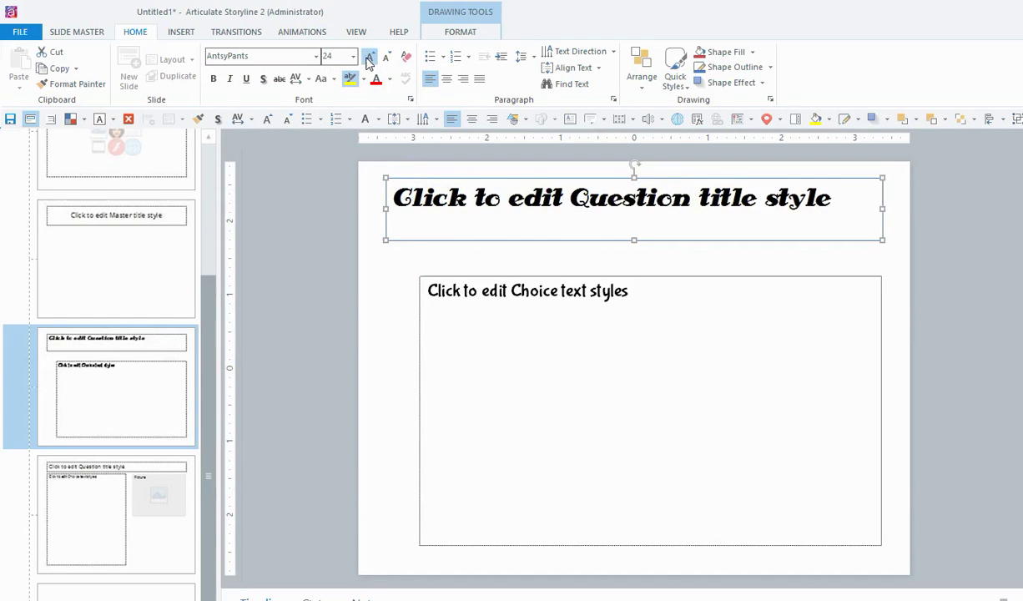
left_click(369, 58)
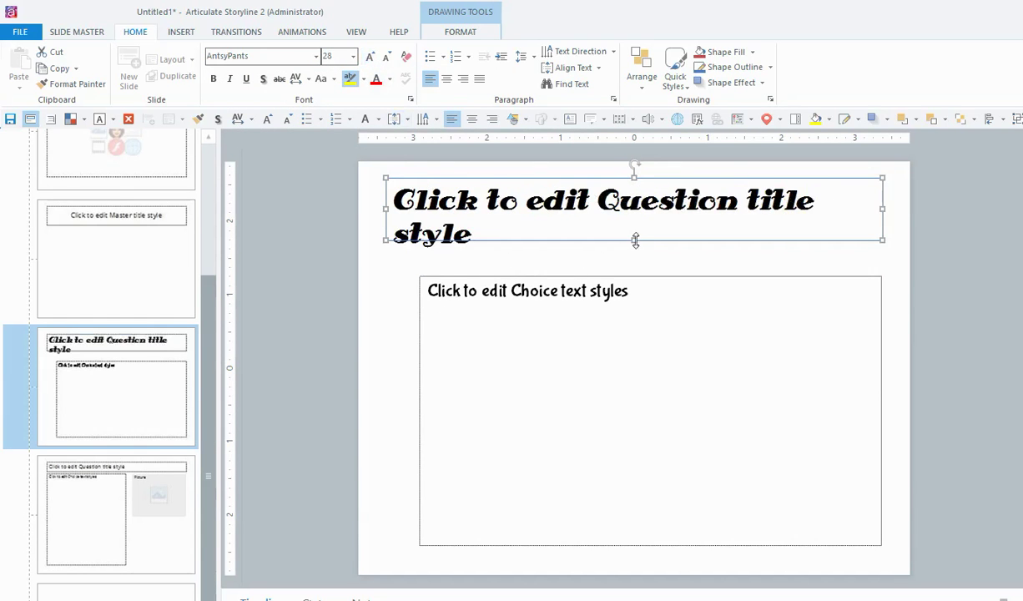
left_click_drag(634, 240, 635, 252)
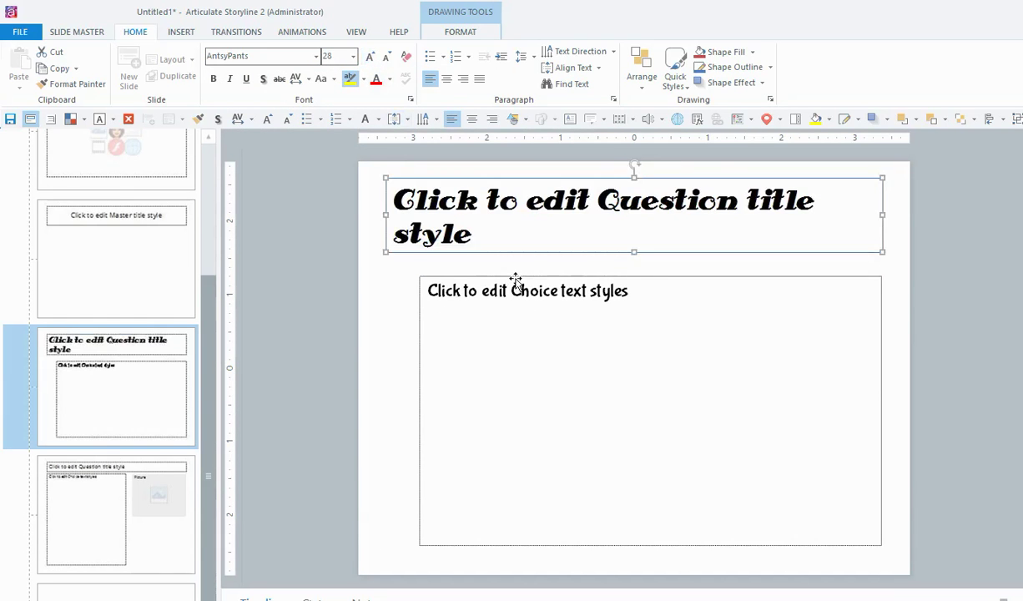
- Narrow the choice text placeholder from its left edge so it occupies only the right part of the Question layout
left_click(514, 276)
left_click_drag(417, 409, 560, 411)
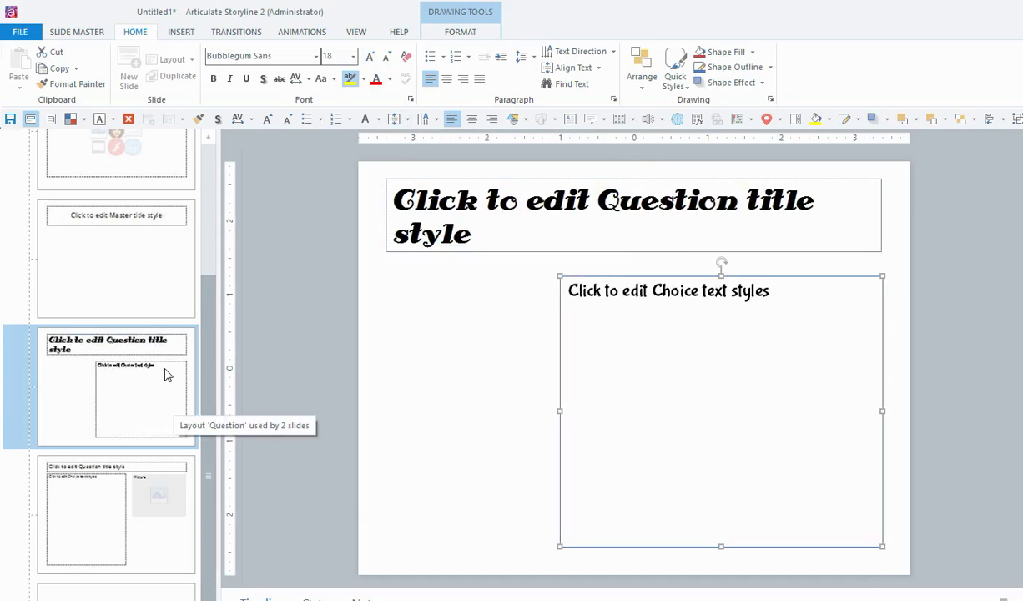
left_click(447, 365)
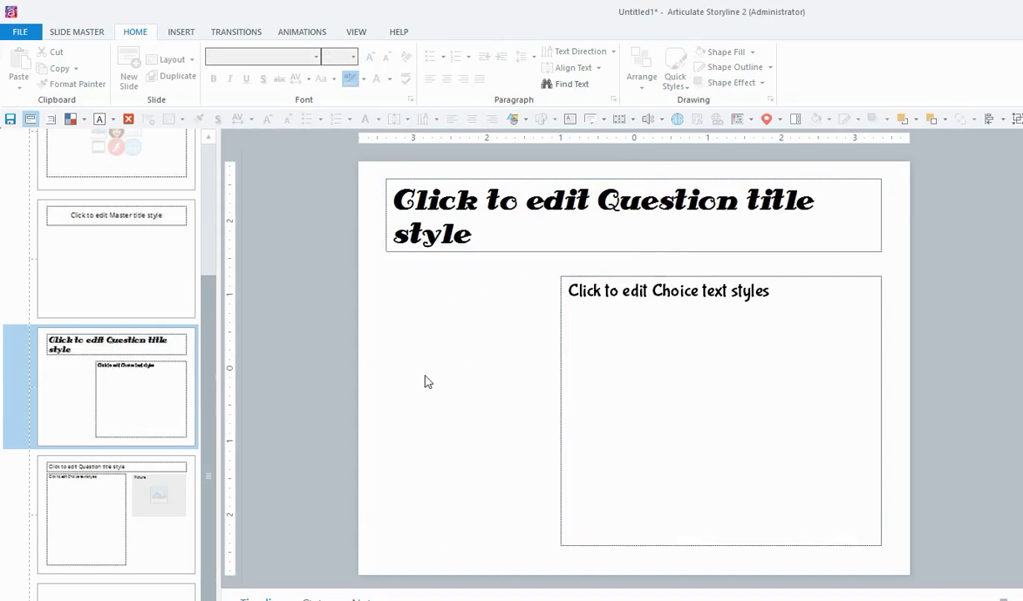
- Fill the Question layout's background with a solid light orange theme color and return to the slides from master view
right_click(416, 367)
left_click(447, 498)
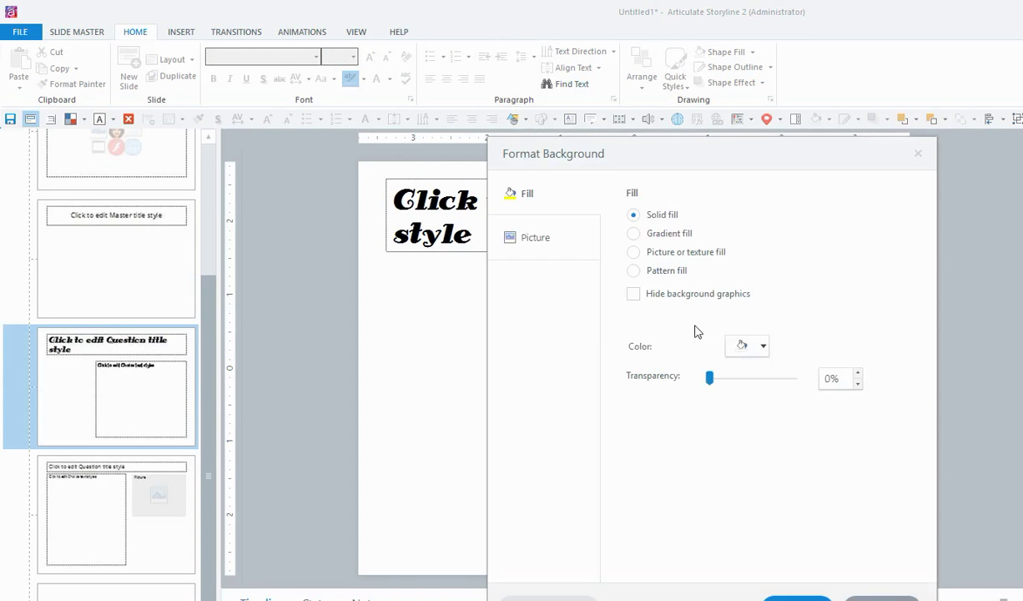
left_click(763, 347)
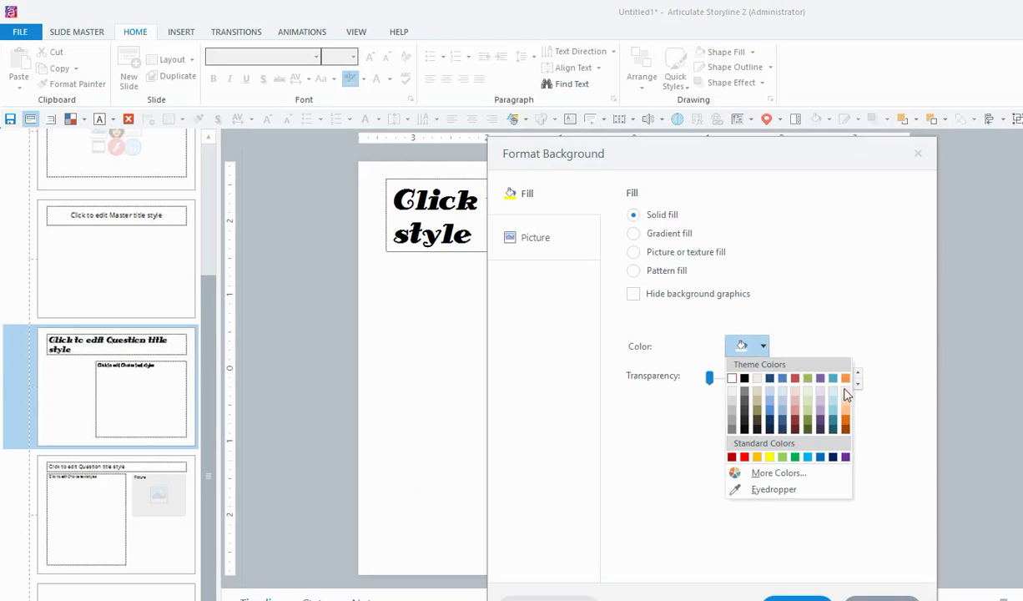
left_click(844, 412)
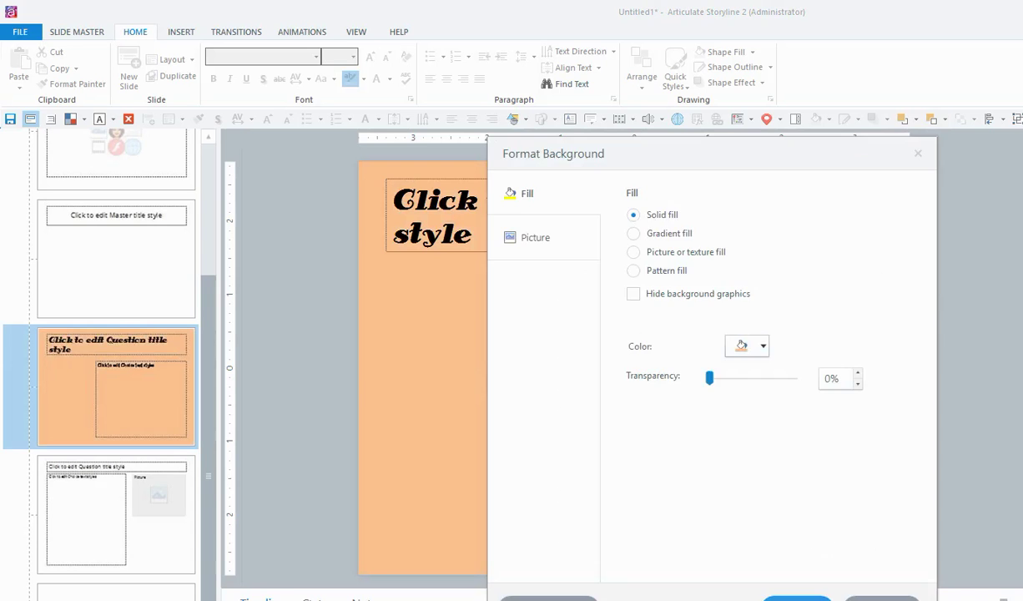
left_click(883, 597)
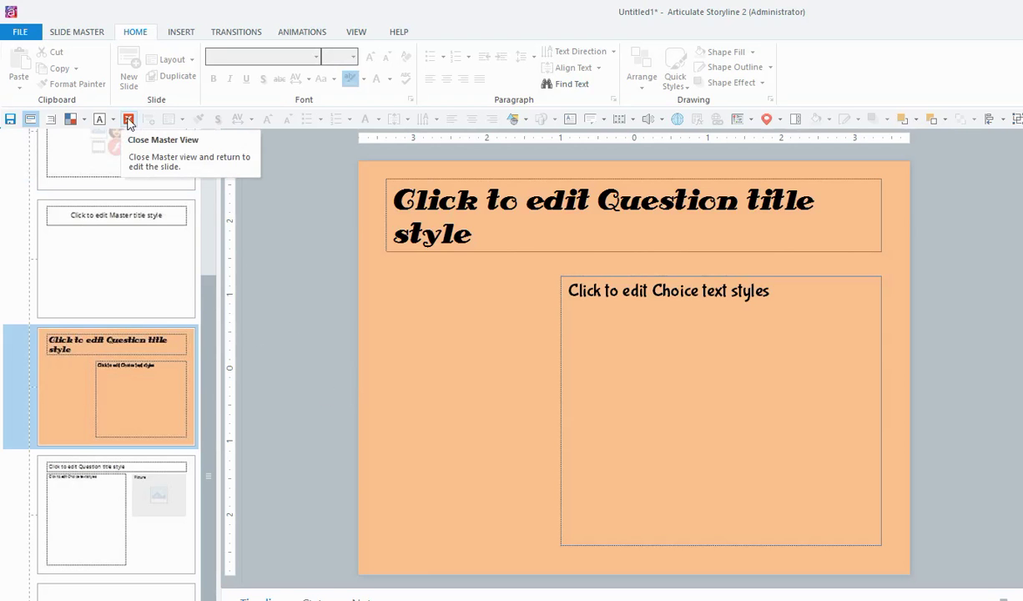
left_click(128, 122)
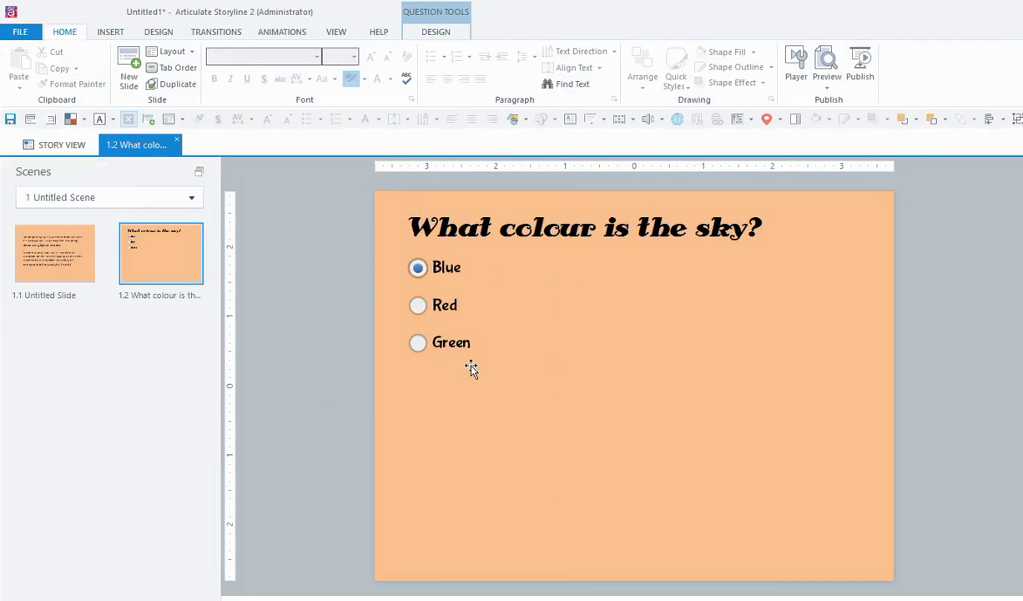
- Reapply the Question layout to the "What colour is the sky?" slide and check its title and Blue choice
left_click(456, 365)
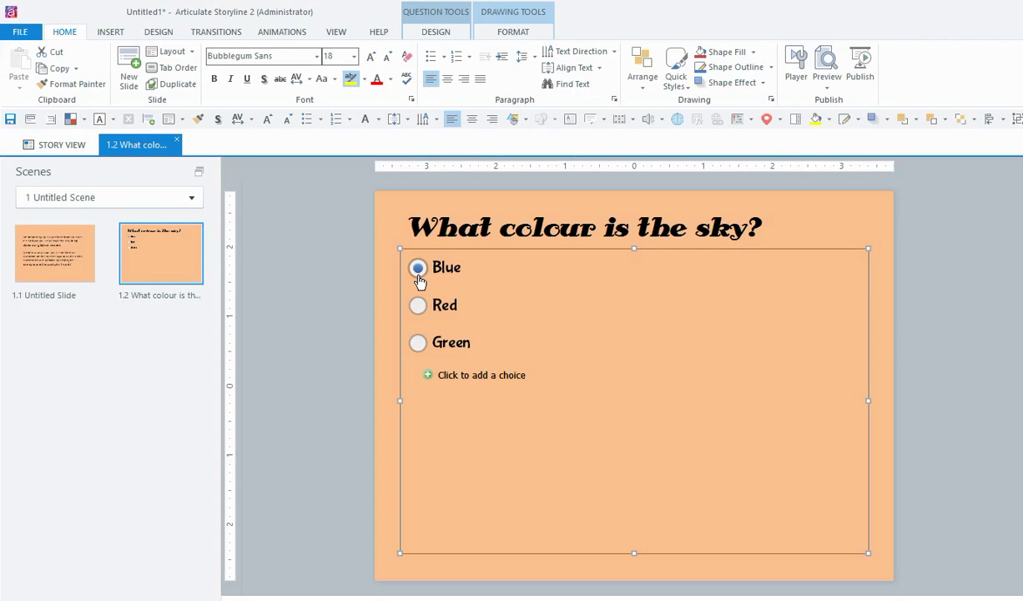
left_click(192, 58)
left_click(335, 104)
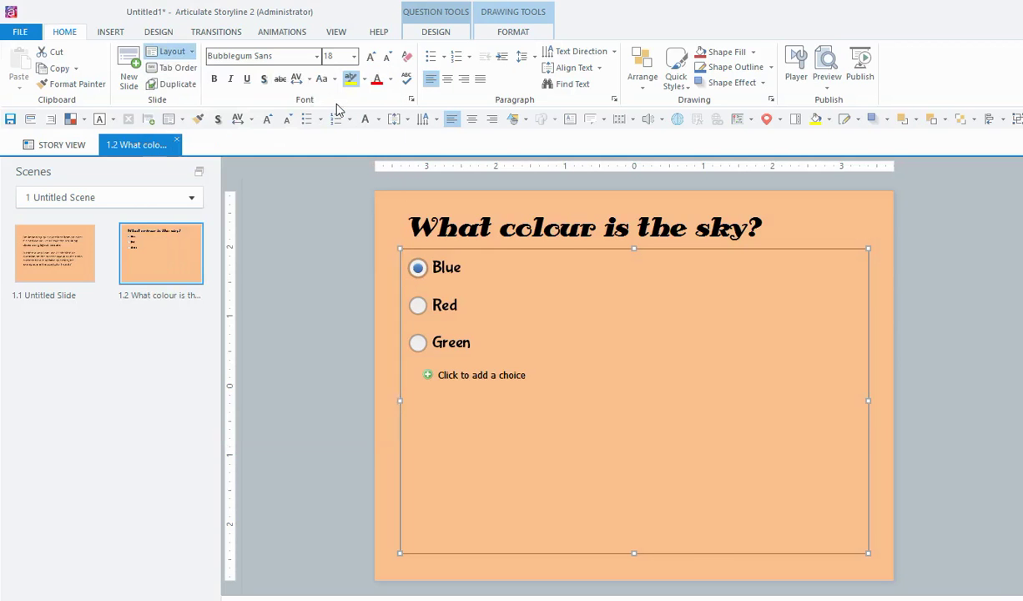
left_click(190, 55)
left_click(910, 326)
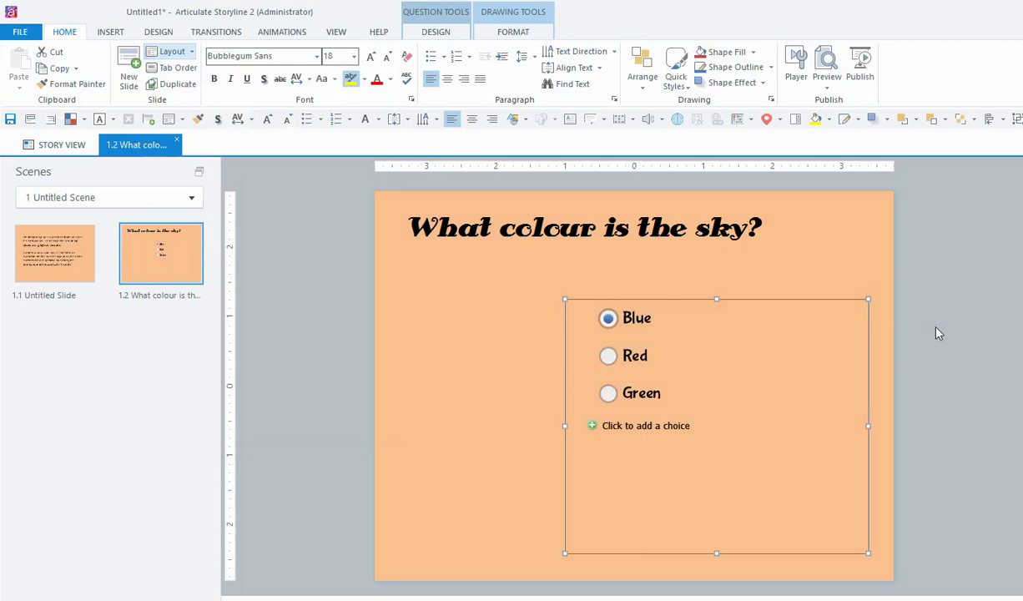
left_click(576, 230)
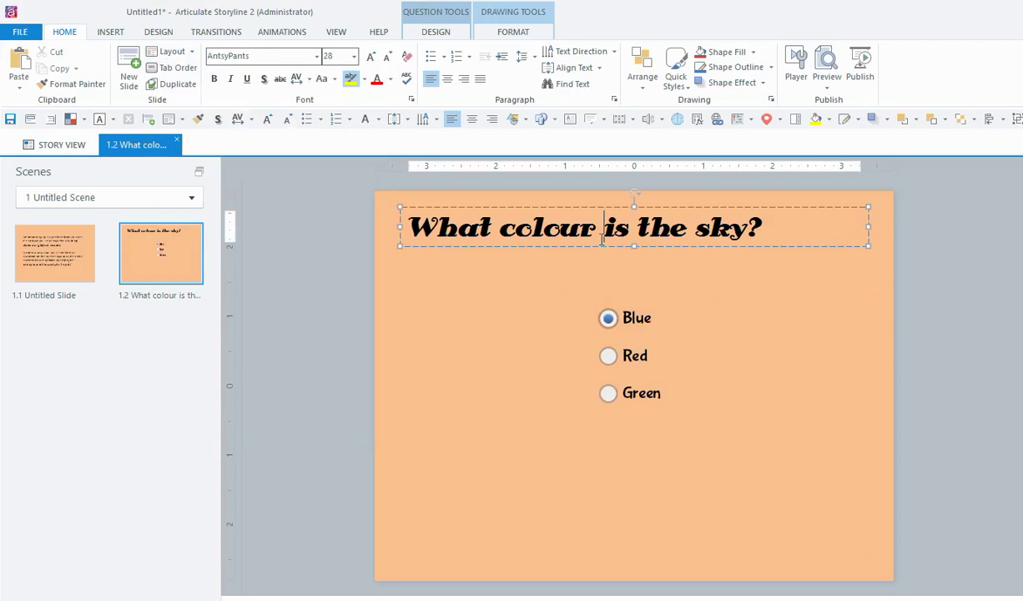
left_click(674, 315)
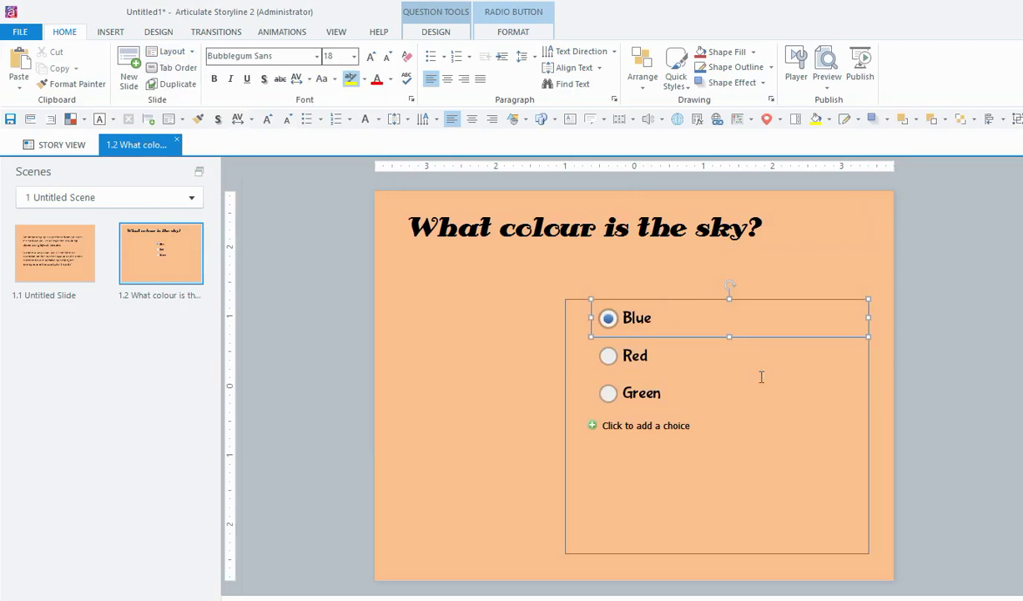
left_click(871, 451)
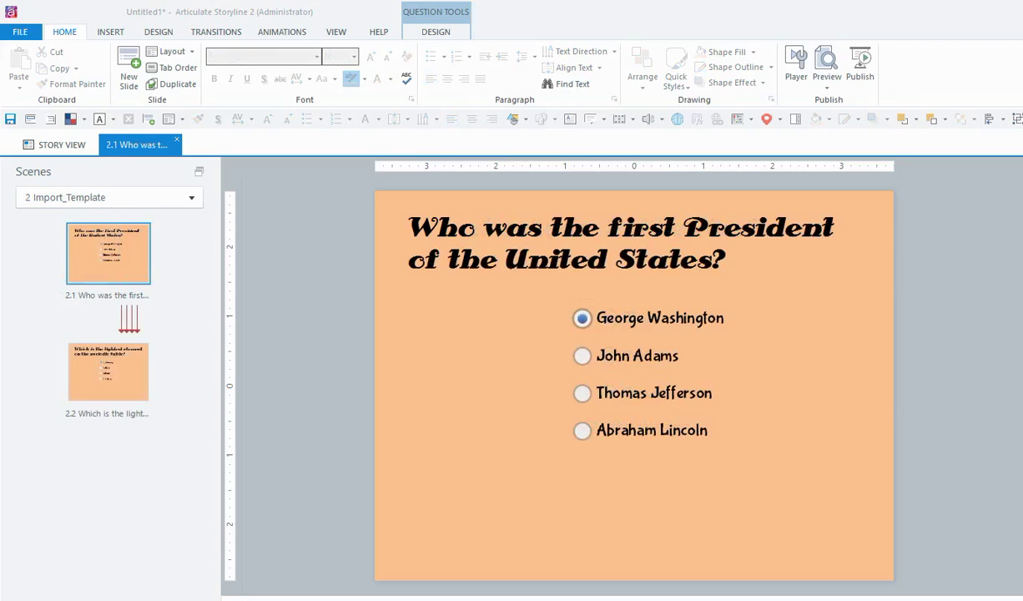
- Switch to the browser and read in the Storyline 2 theme colors article which objects Accent 1 and the other theme items control
left_click_drag(1022, 58, 514, 3)
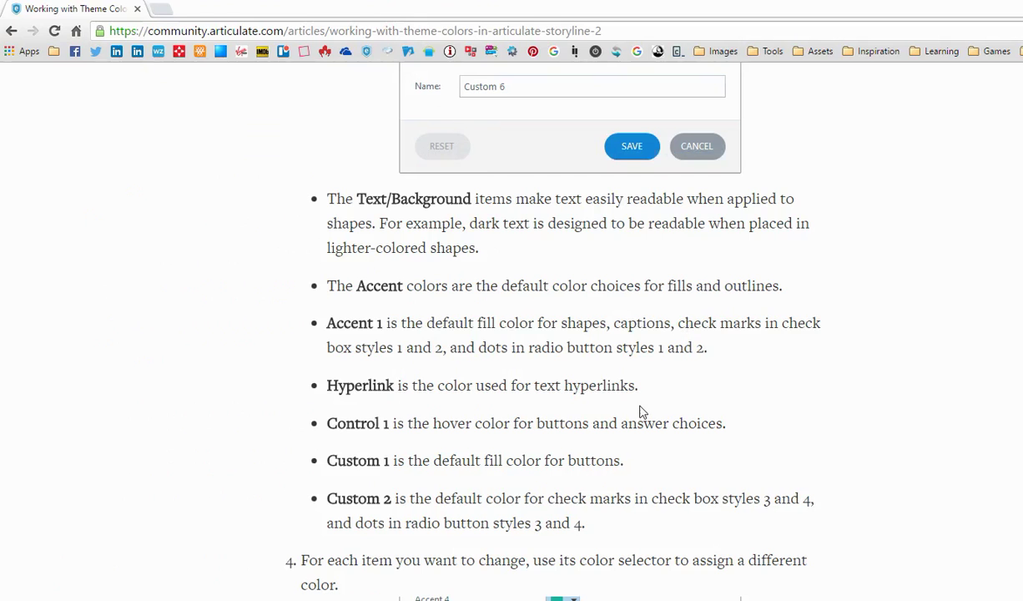
scroll(726, 359, "up", 15)
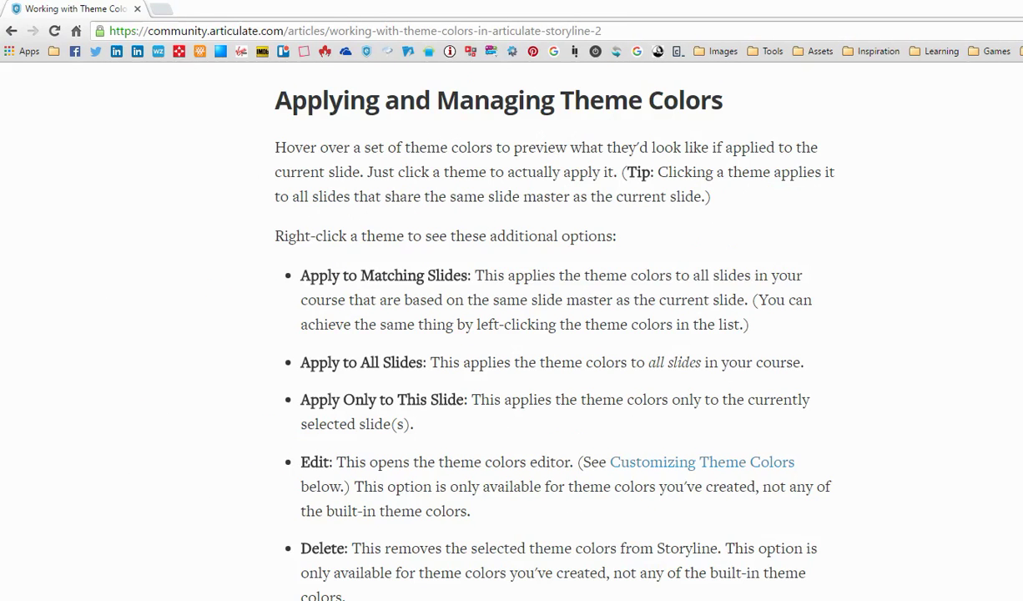
scroll(512, 334, "up", 10)
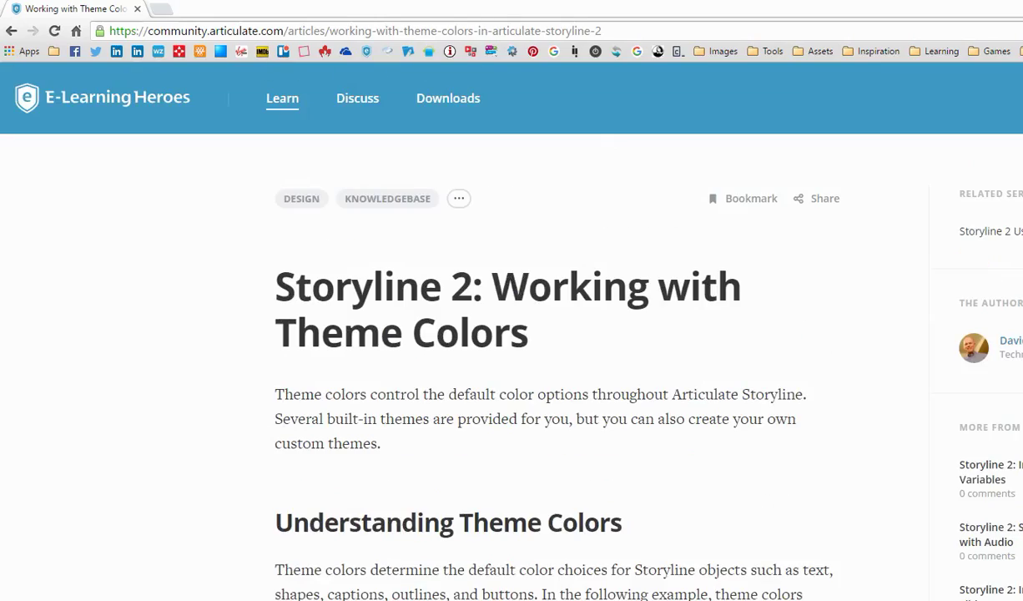
scroll(512, 334, "down", 20)
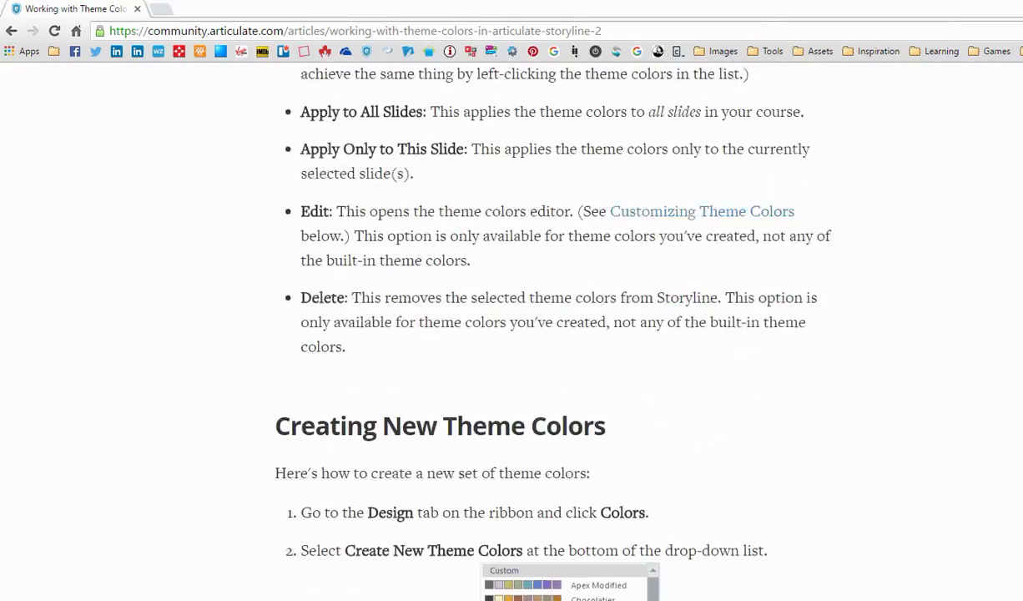
scroll(512, 334, "up", 2)
scroll(511, 334, "down", 15)
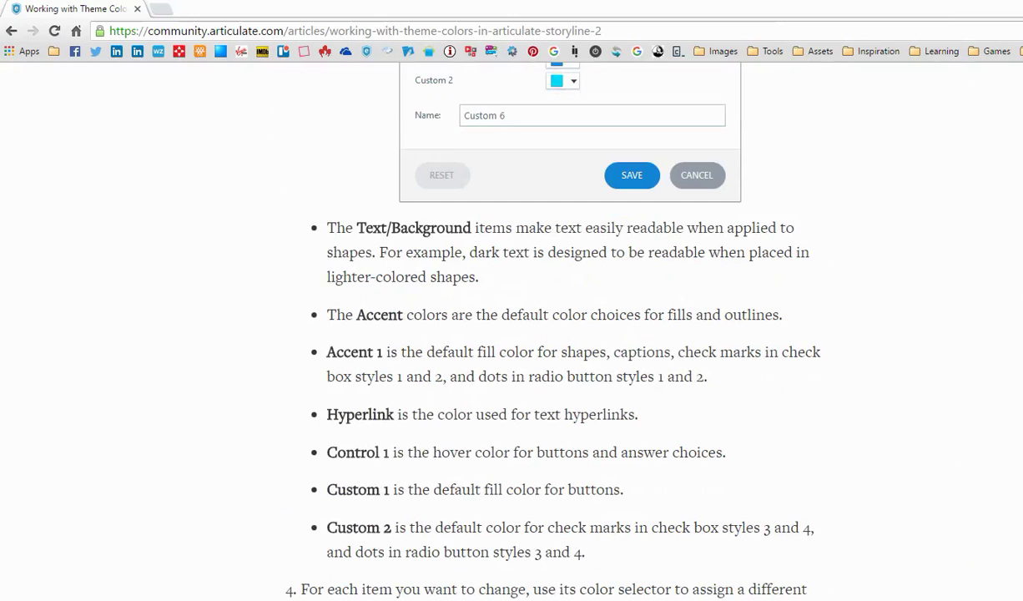
scroll(973, 396, "down", 1)
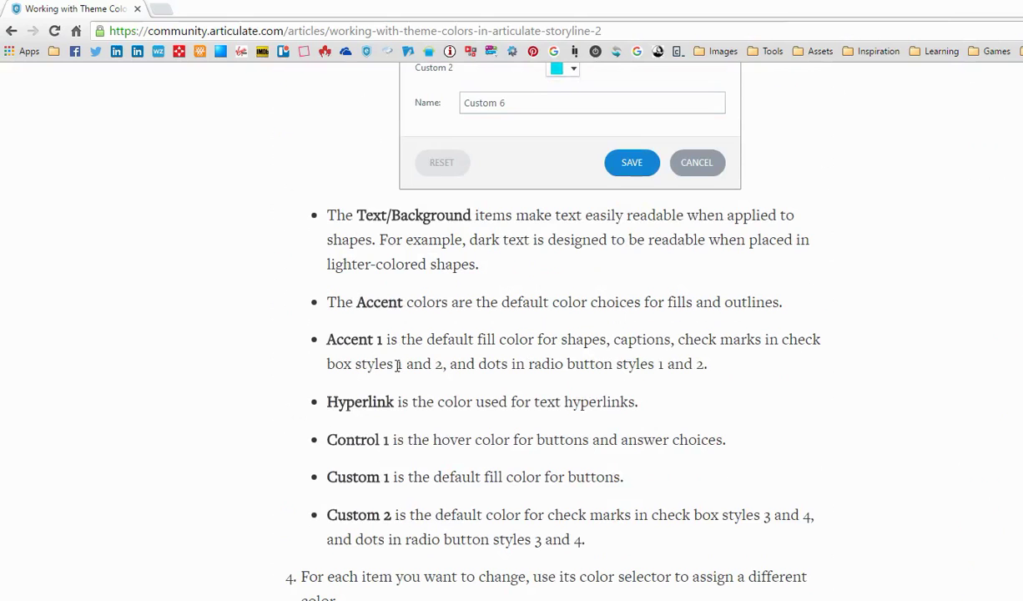
left_click_drag(326, 341, 392, 356)
left_click(450, 347)
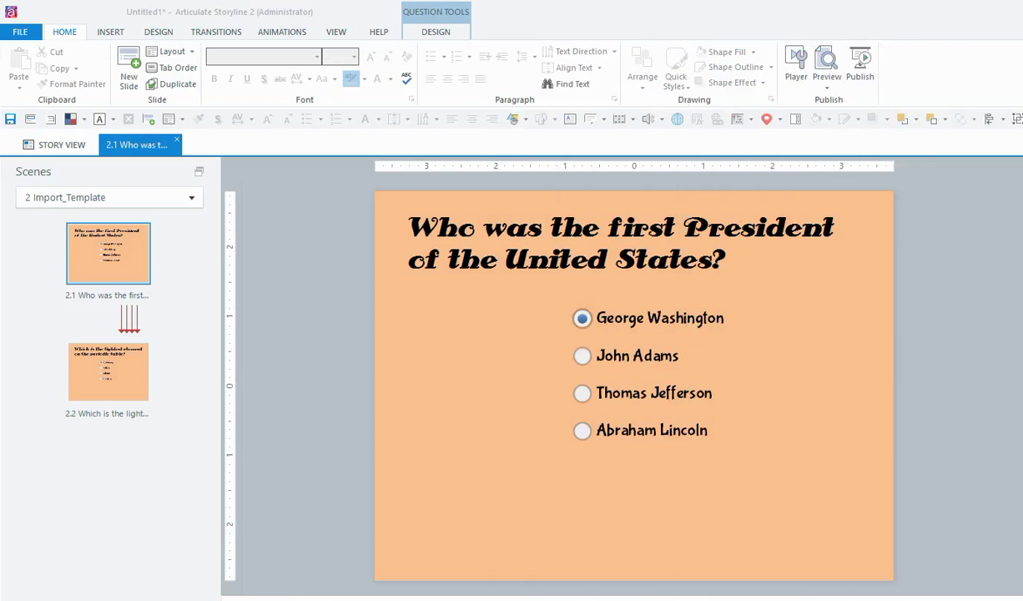
- Return to Storyline and examine the shape fill, radio fill and radio color palettes of the George Washington choice
left_click(586, 327)
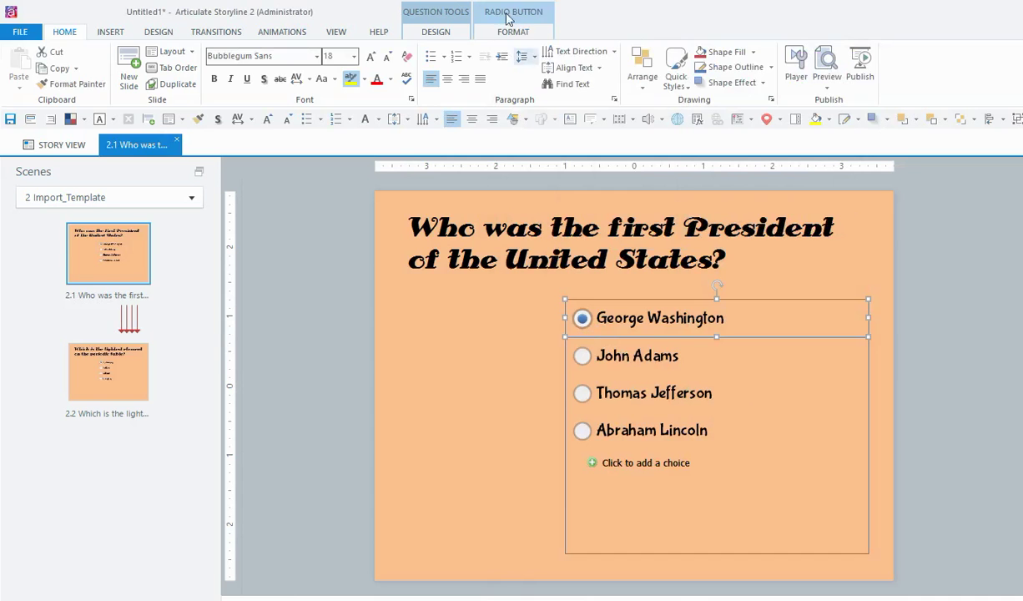
left_click(753, 53)
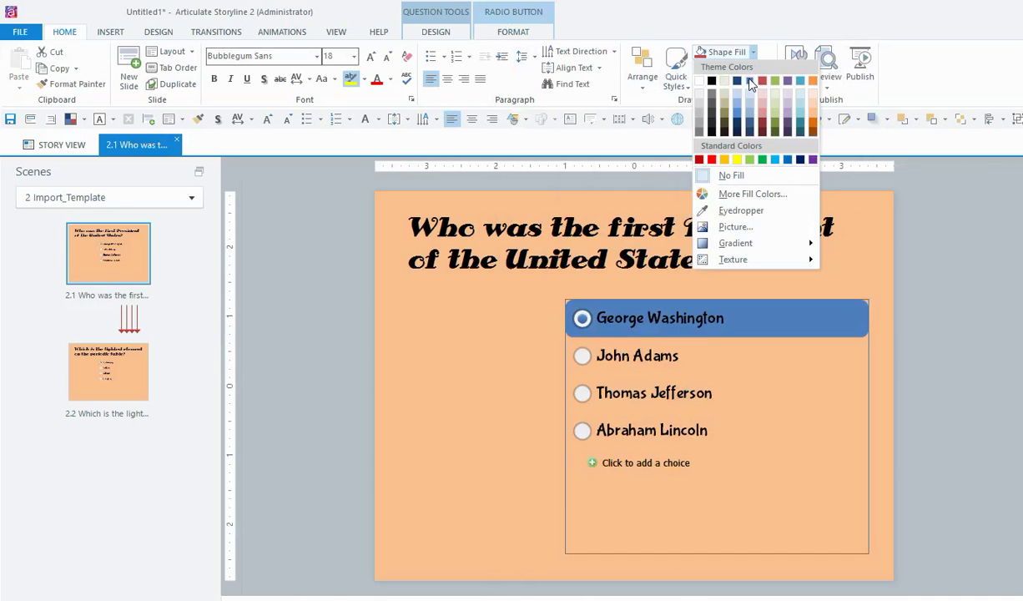
left_click(735, 52)
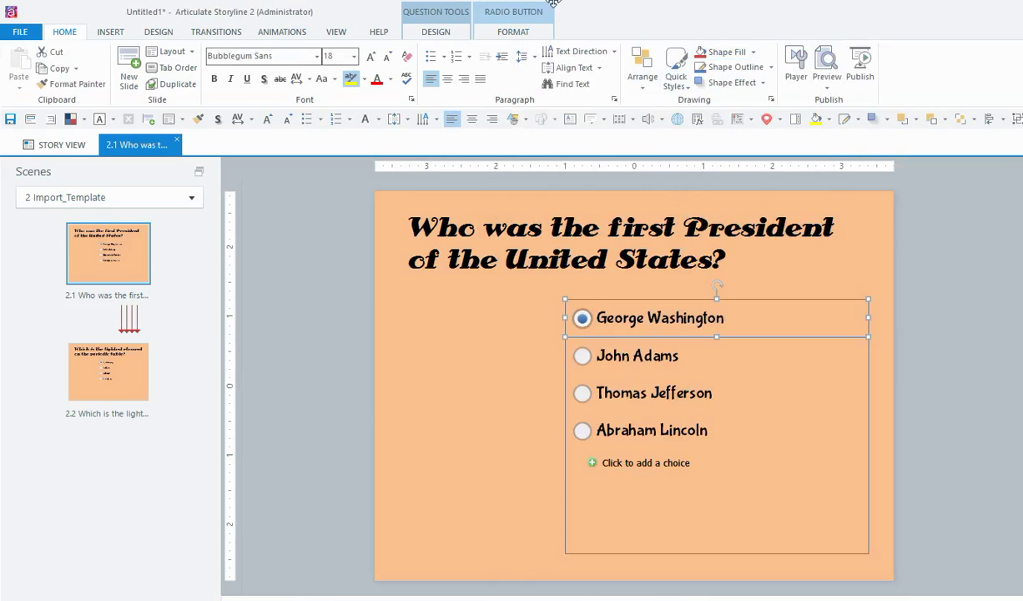
left_click(509, 33)
left_click(453, 53)
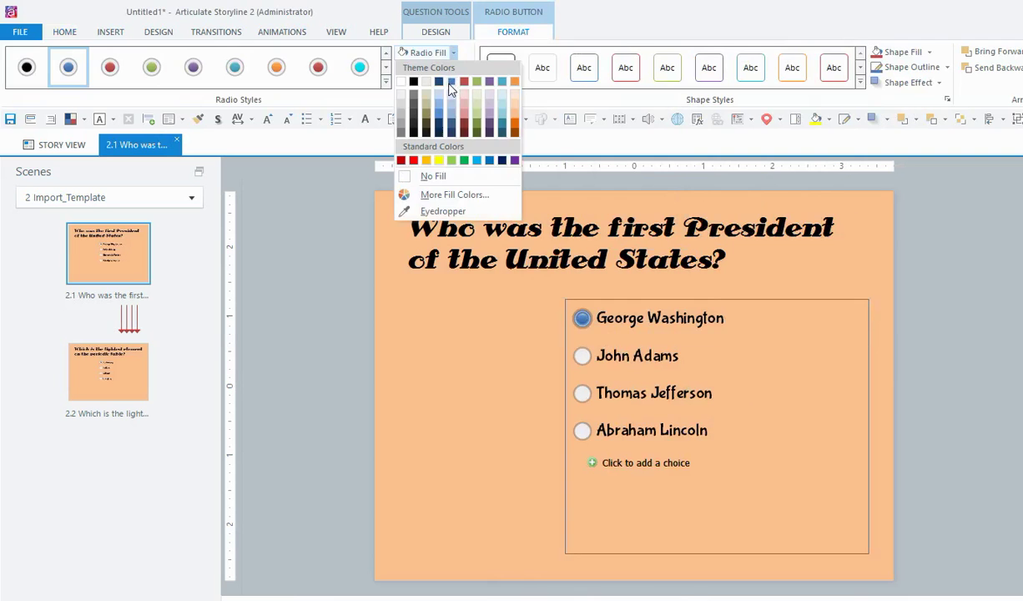
left_click(469, 59)
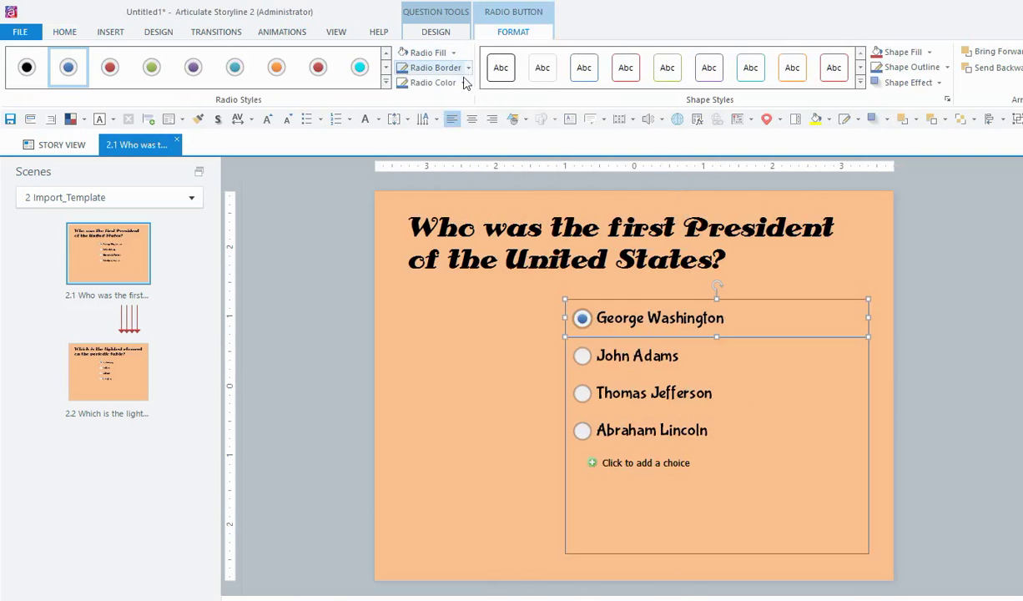
left_click(465, 84)
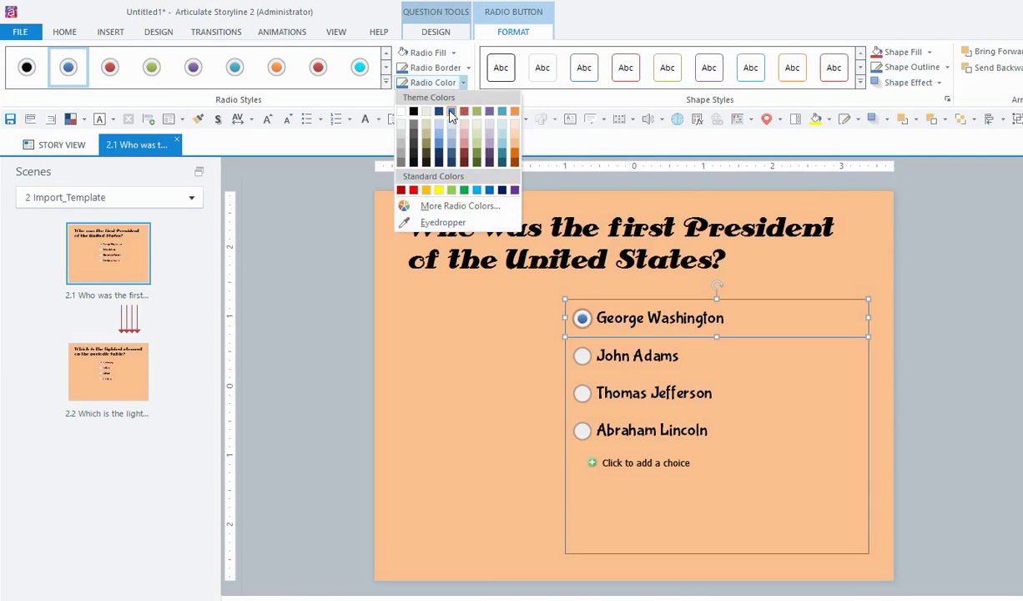
left_click(922, 339)
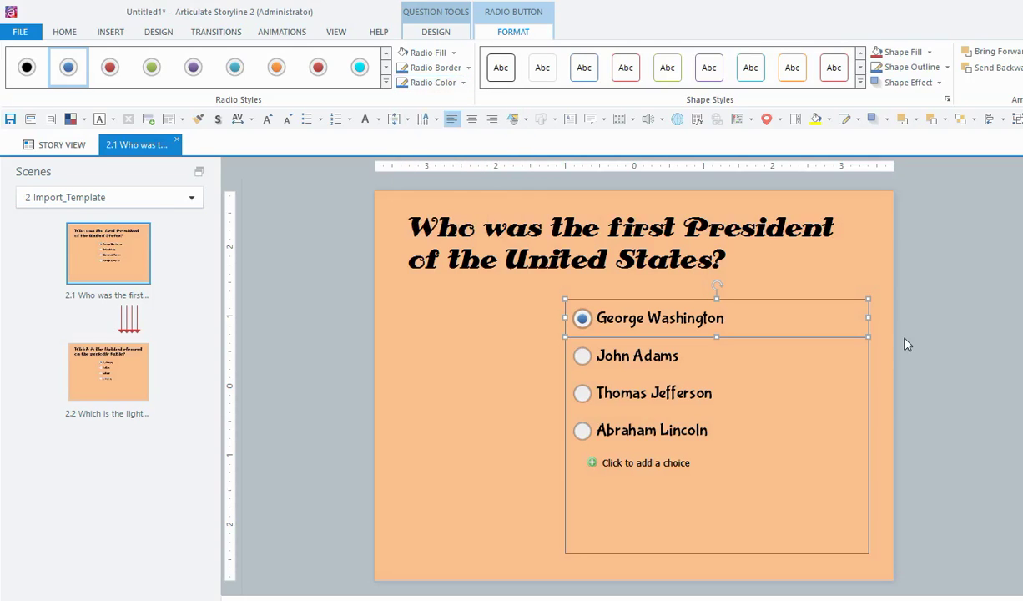
- Create and save a new set of theme colors with Accent 1 set to the purple of Accent 4
left_click(83, 119)
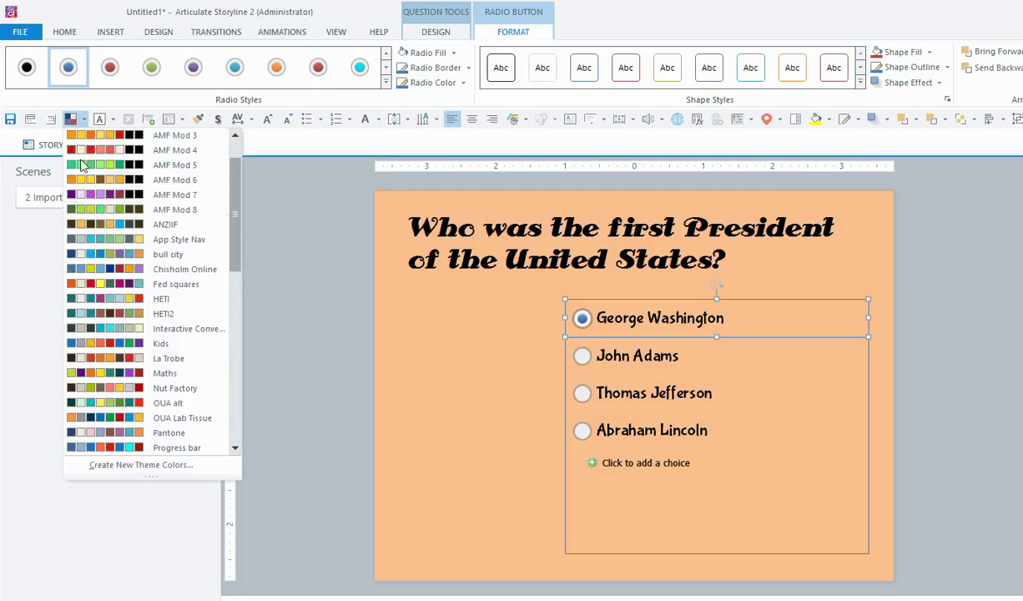
left_click(108, 472)
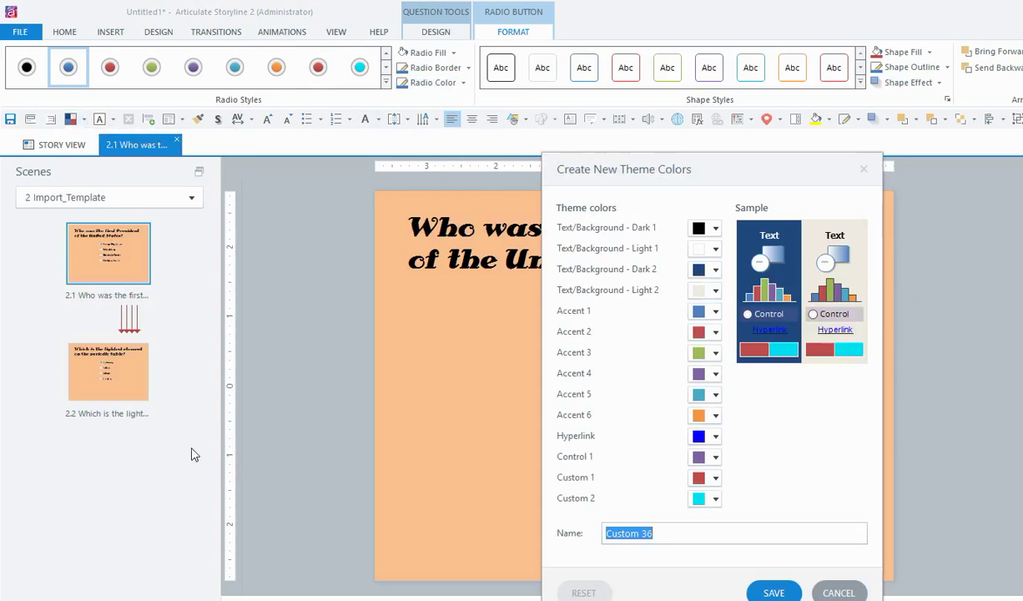
left_click(716, 312)
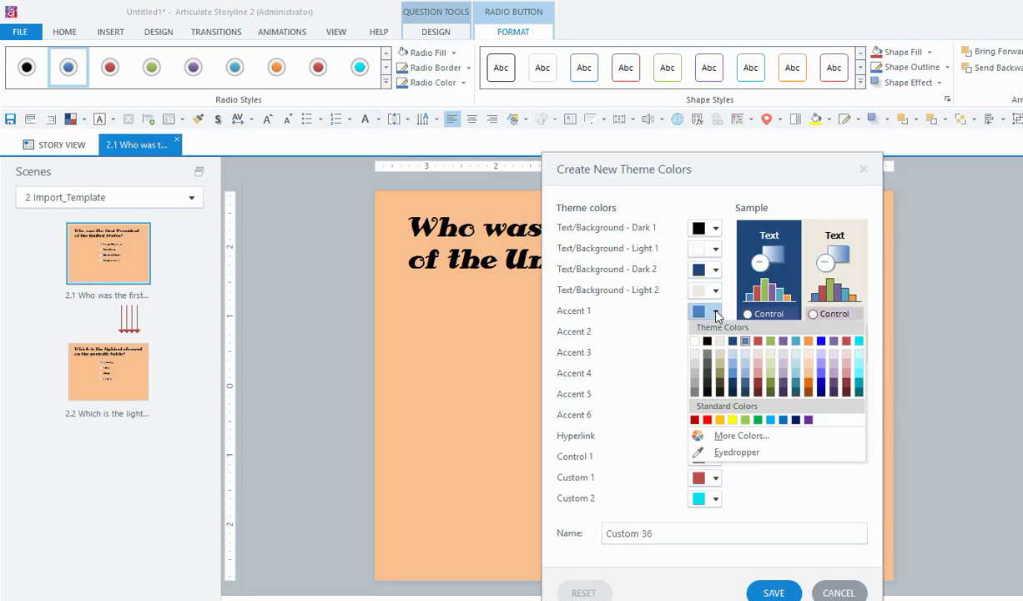
left_click(783, 345)
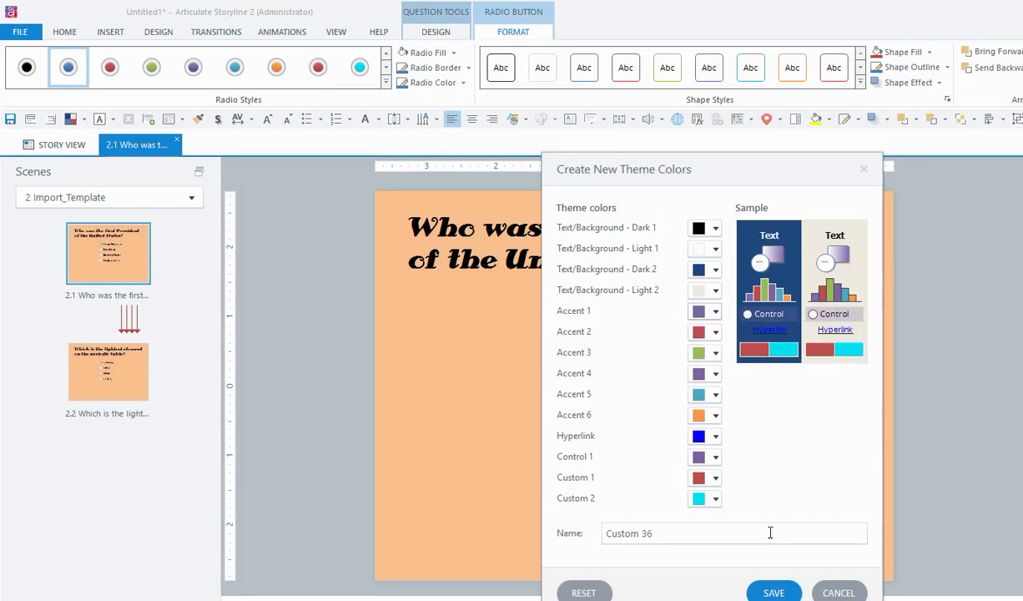
left_click(772, 591)
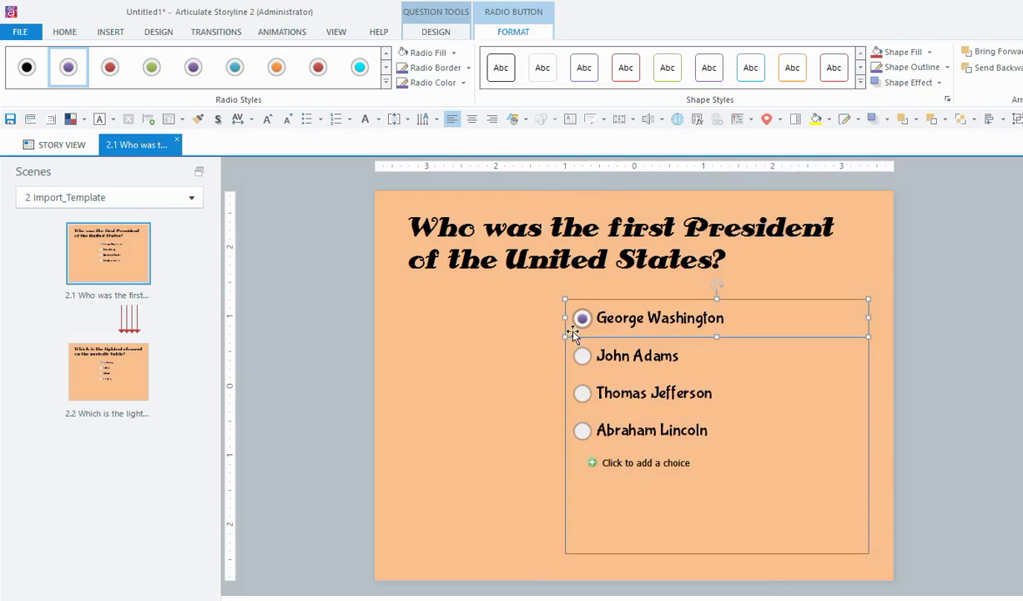
- Apply the smallest purple radio style to the George Washington choice and set it as the default radio button
left_click(386, 84)
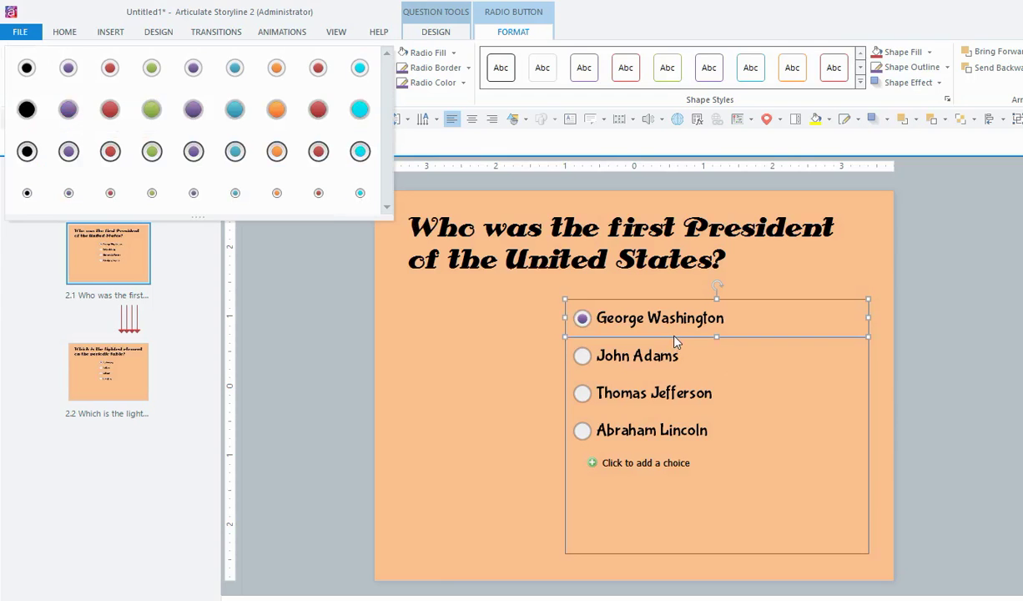
left_click(75, 200)
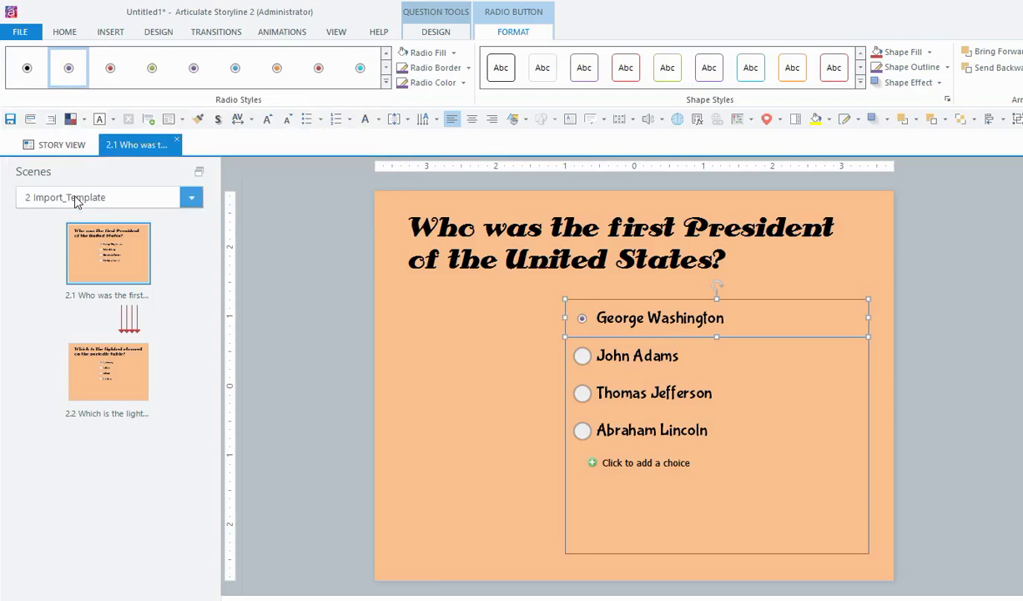
right_click(581, 330)
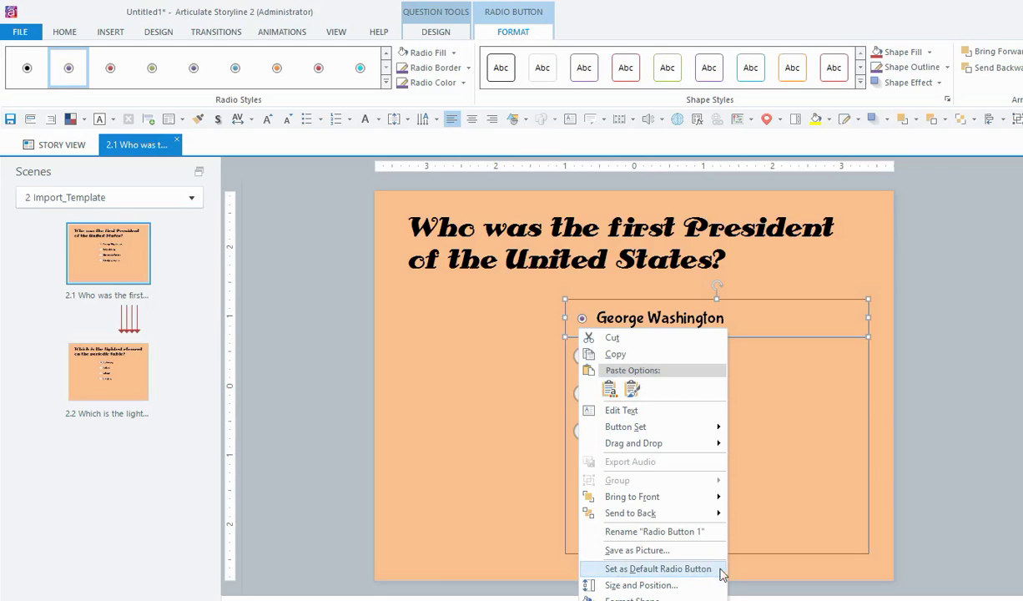
left_click(709, 571)
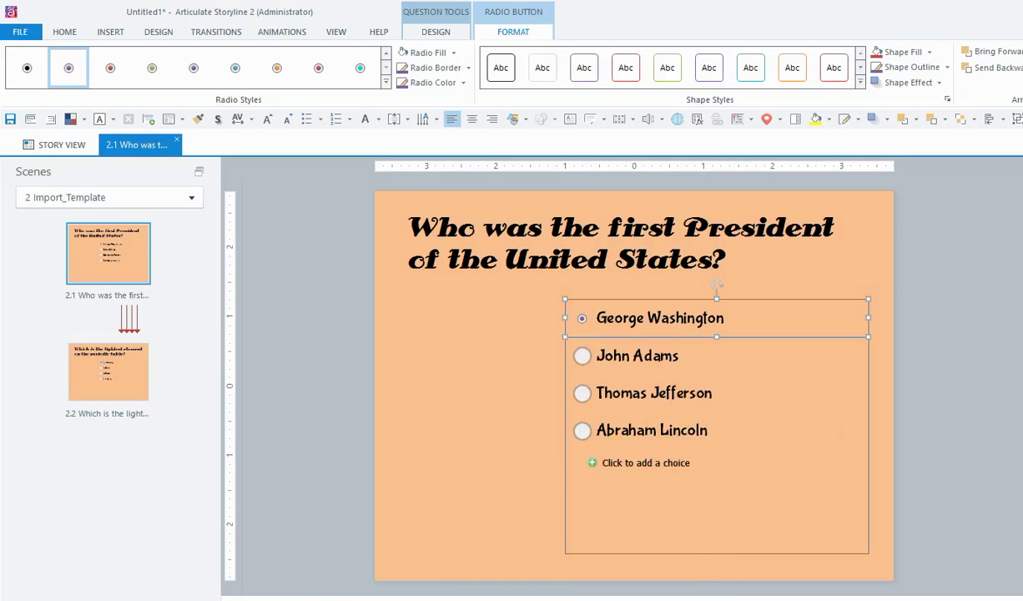
left_click(956, 347)
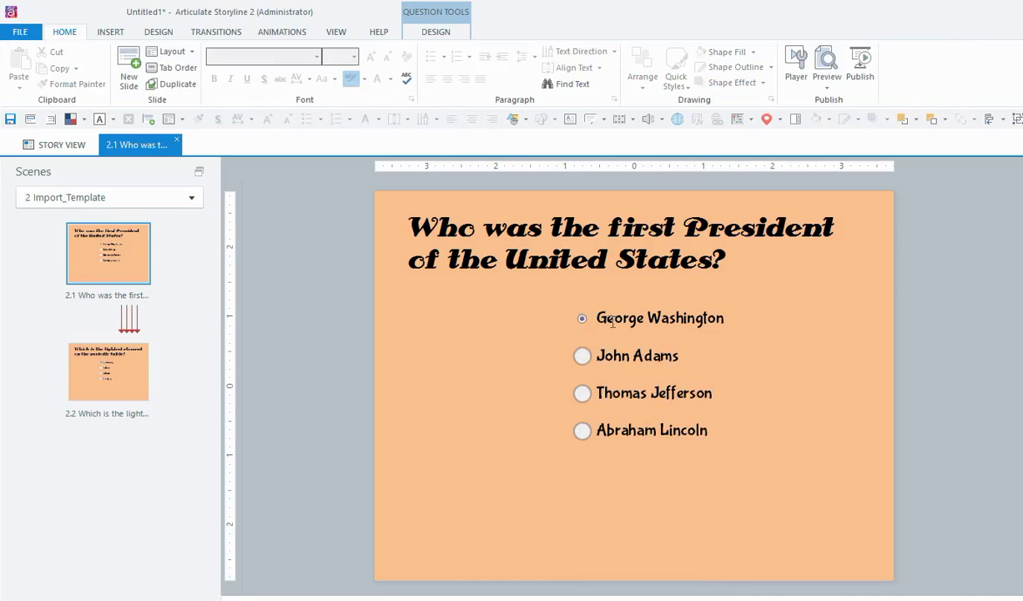
- Import both multiple-choice questions from Import_Template.xls into a new scene named Import_Template
left_click(115, 253)
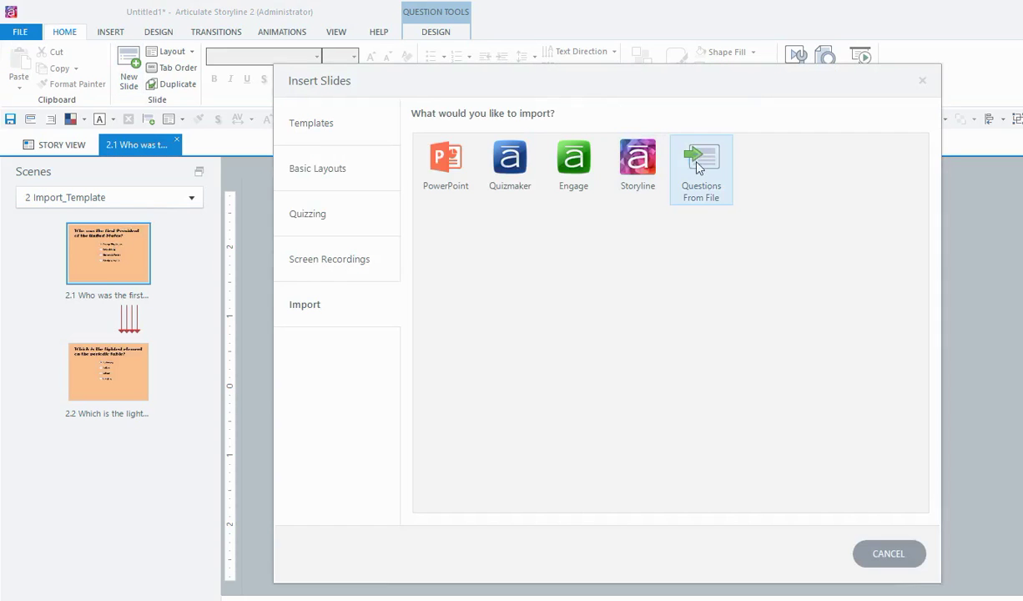
left_click(700, 167)
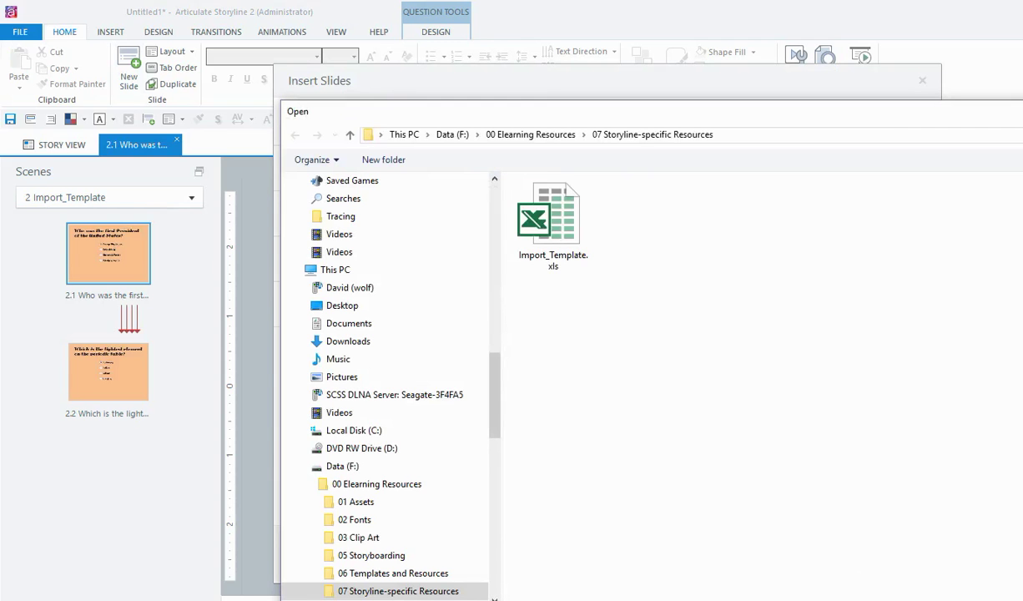
double_click(550, 222)
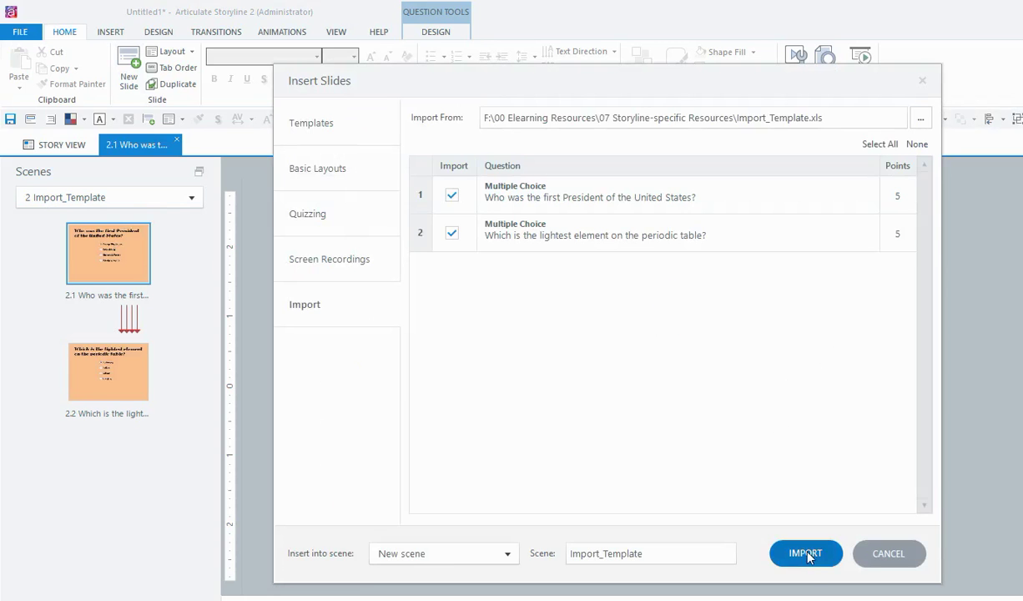
left_click(803, 552)
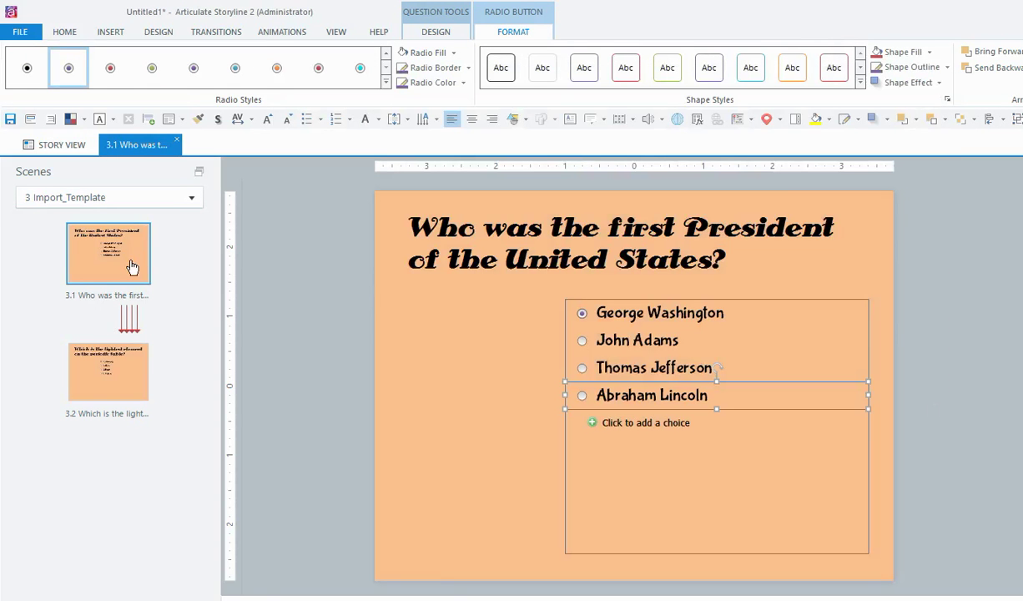
- Check the title, answer placement and radio buttons on the two newly imported question slides
left_click(133, 377)
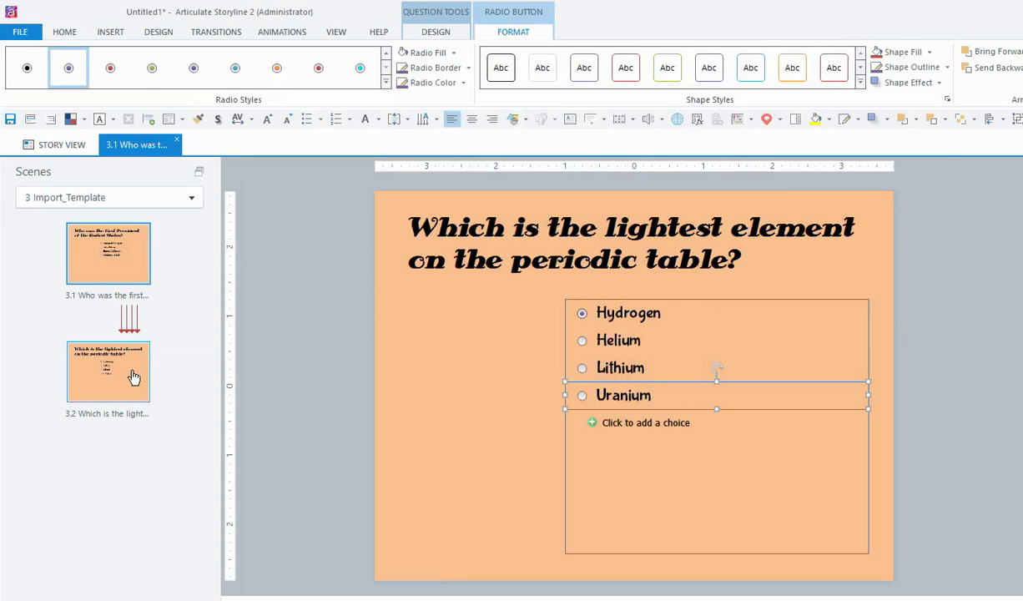
left_click(132, 253)
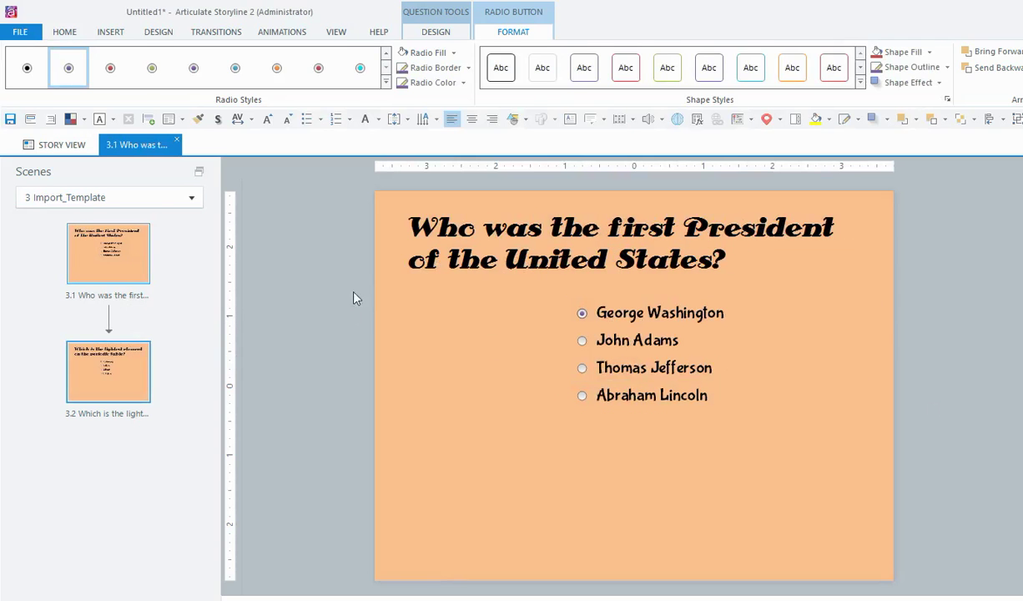
left_click(497, 356)
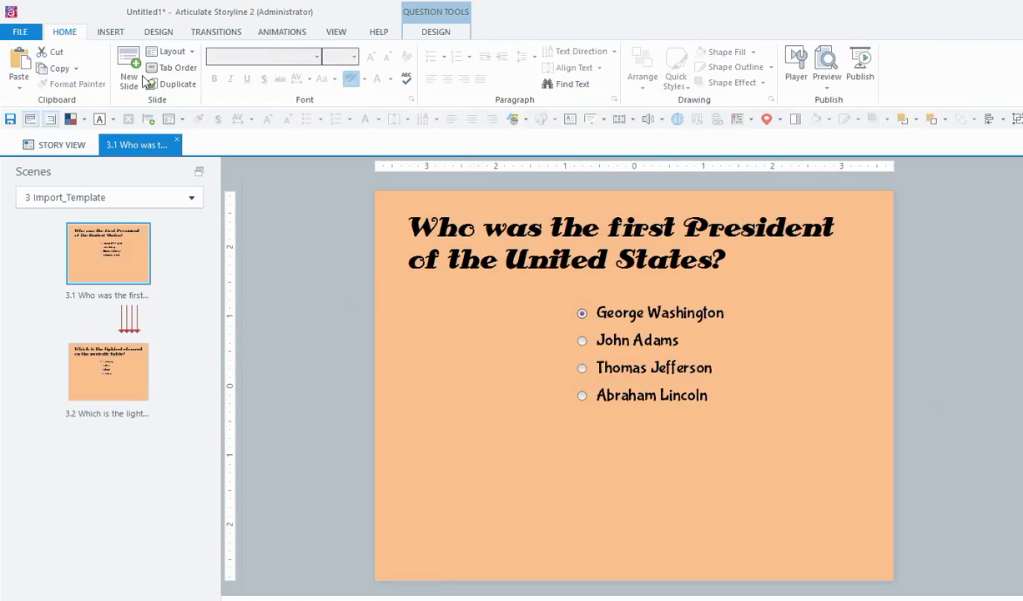
left_click(325, 33)
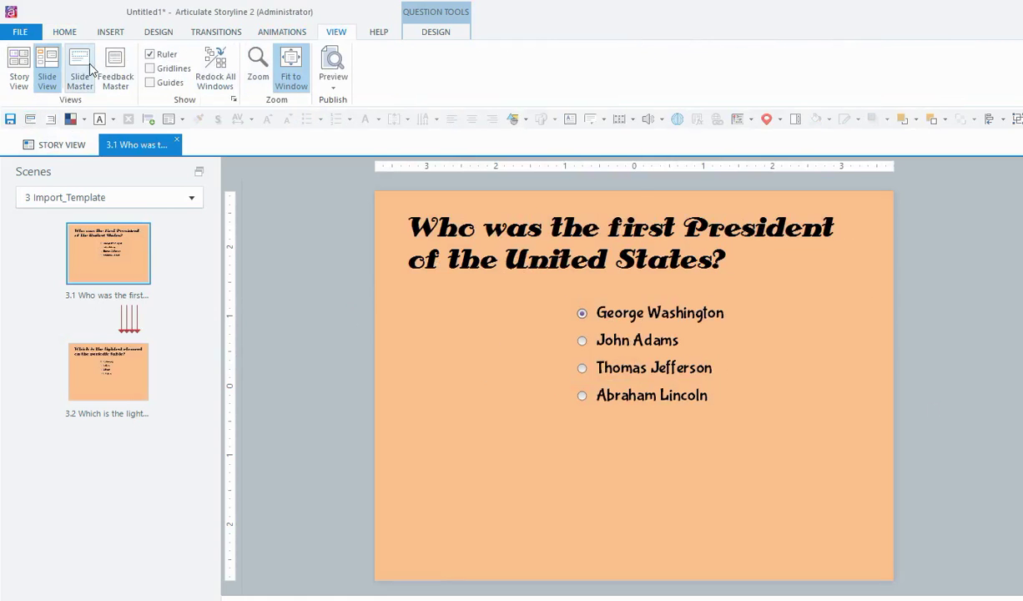
left_click(455, 222)
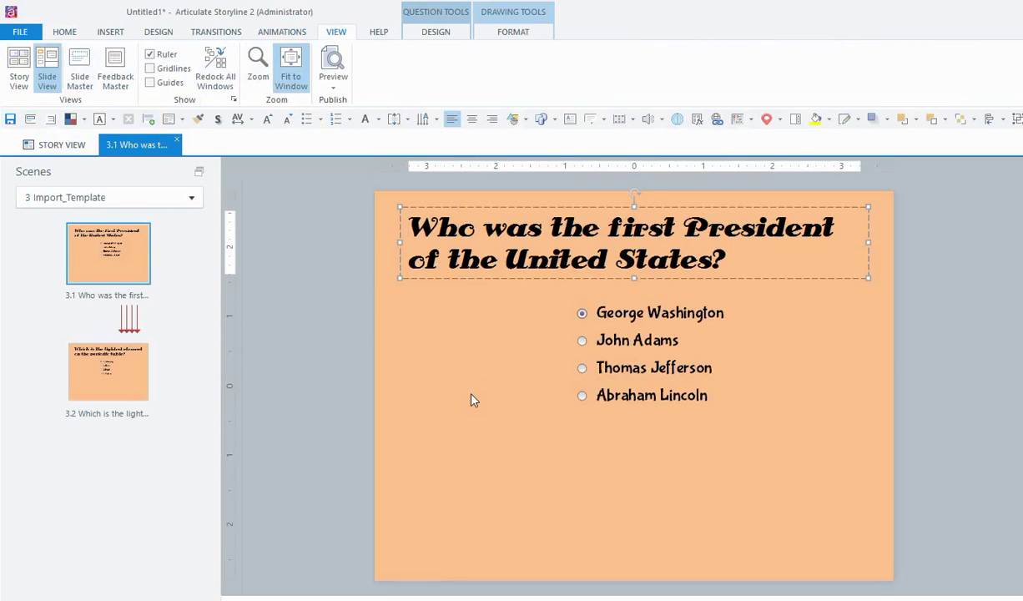
left_click(652, 419)
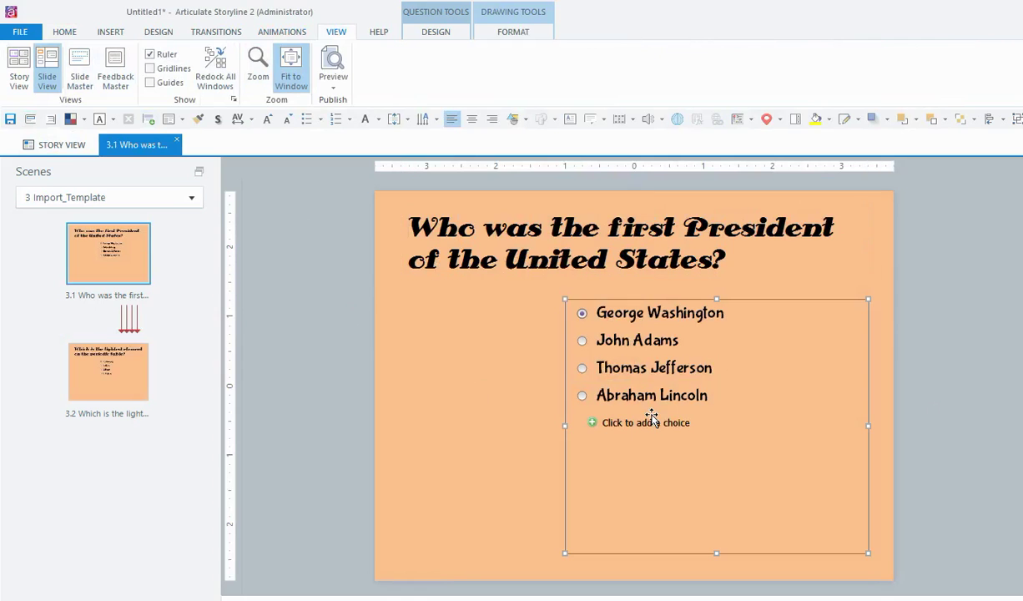
left_click(582, 313)
left_click(933, 425)
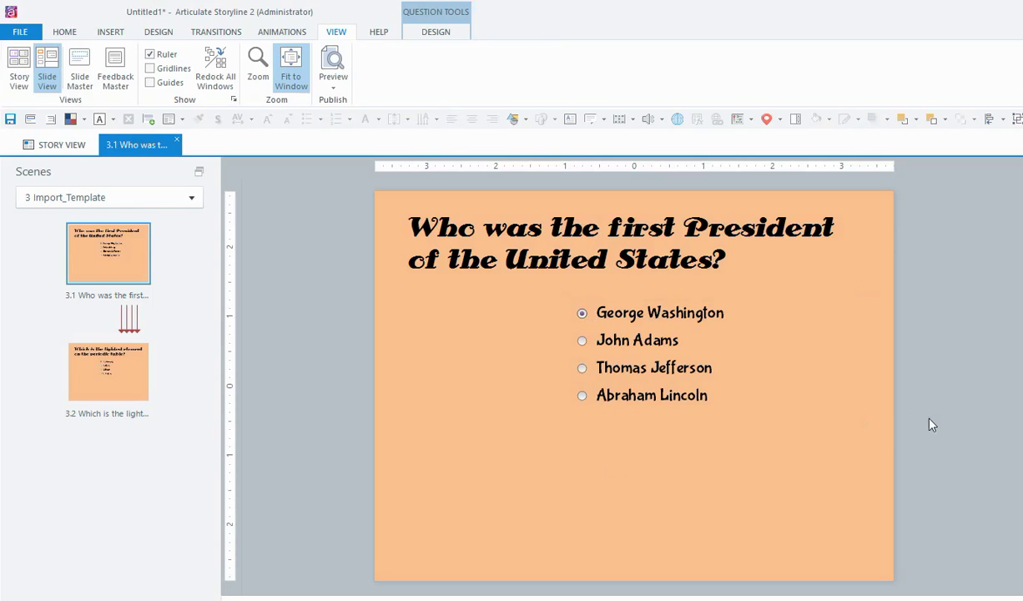